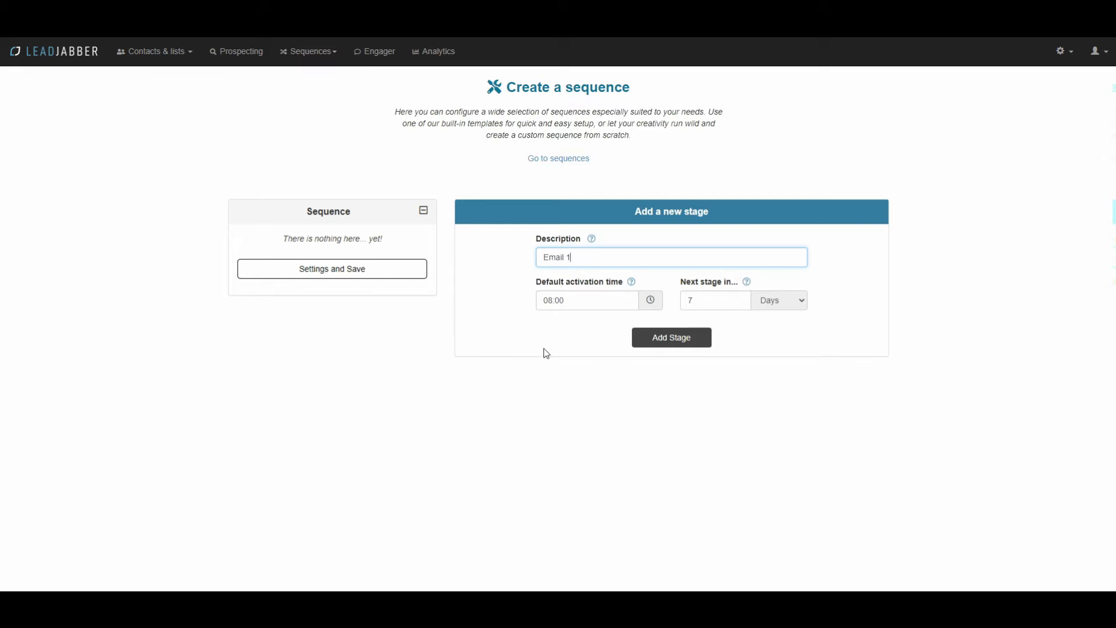
Step: Set the stage's default activation time to 11:07, leaving the next stage due in 7 days
click(598, 300)
click(558, 327)
click(559, 327)
click(560, 328)
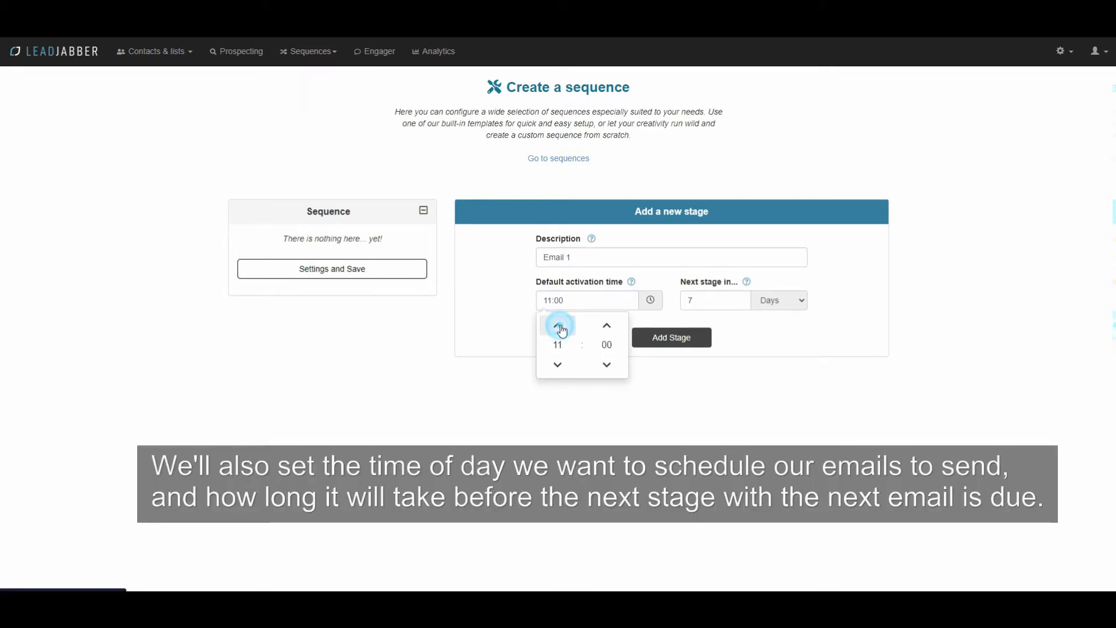
click(607, 324)
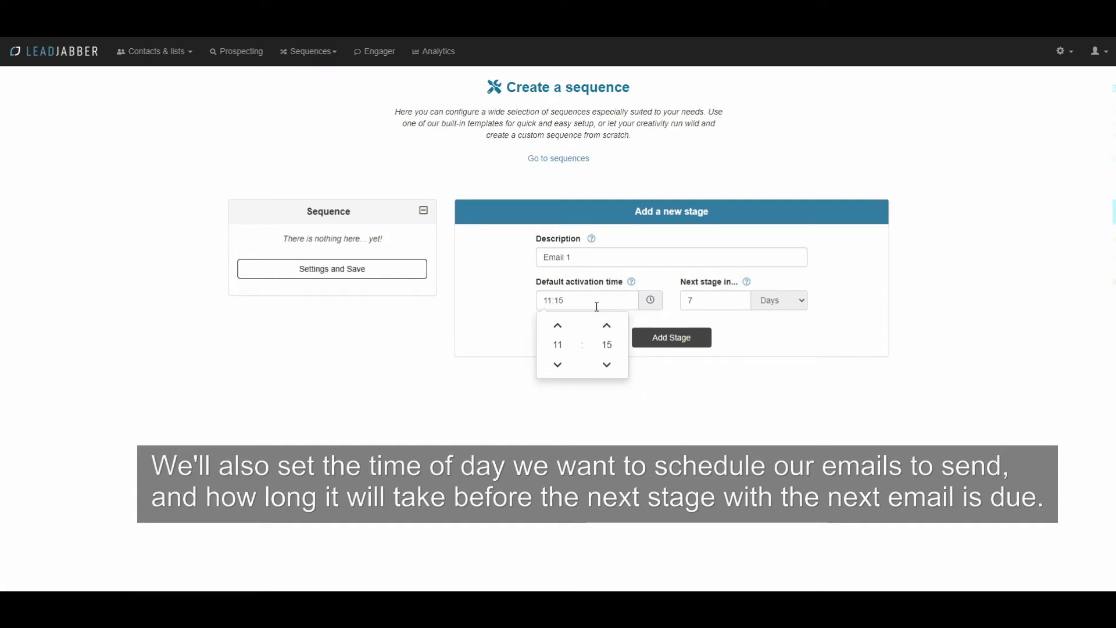
click(671, 307)
click(584, 301)
key(BackSpace)
key(BackSpace)
text(07)
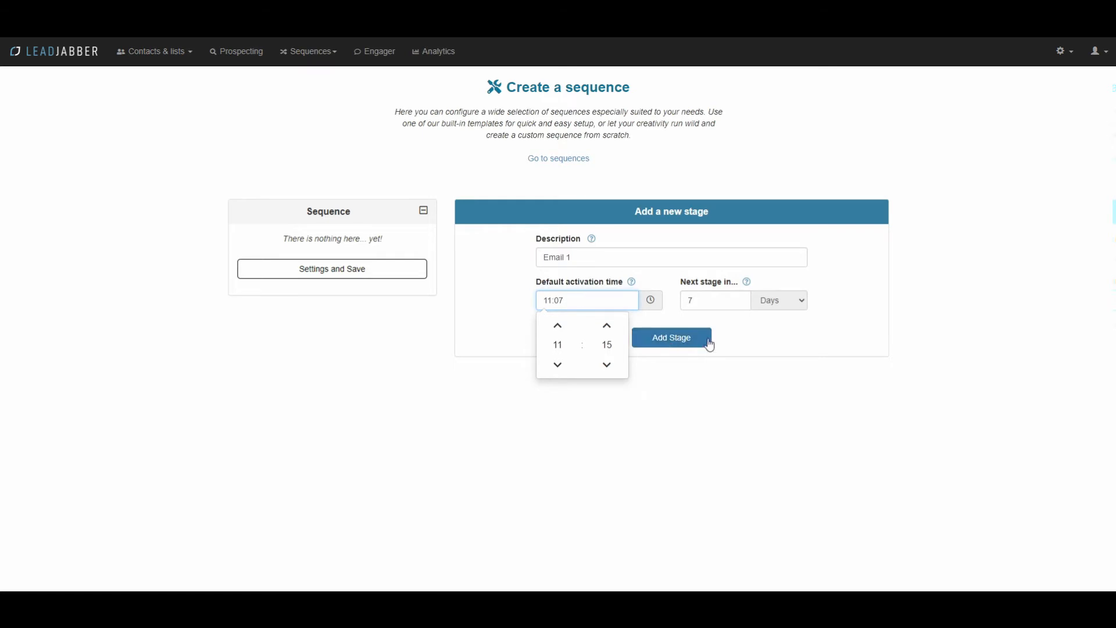
click(670, 312)
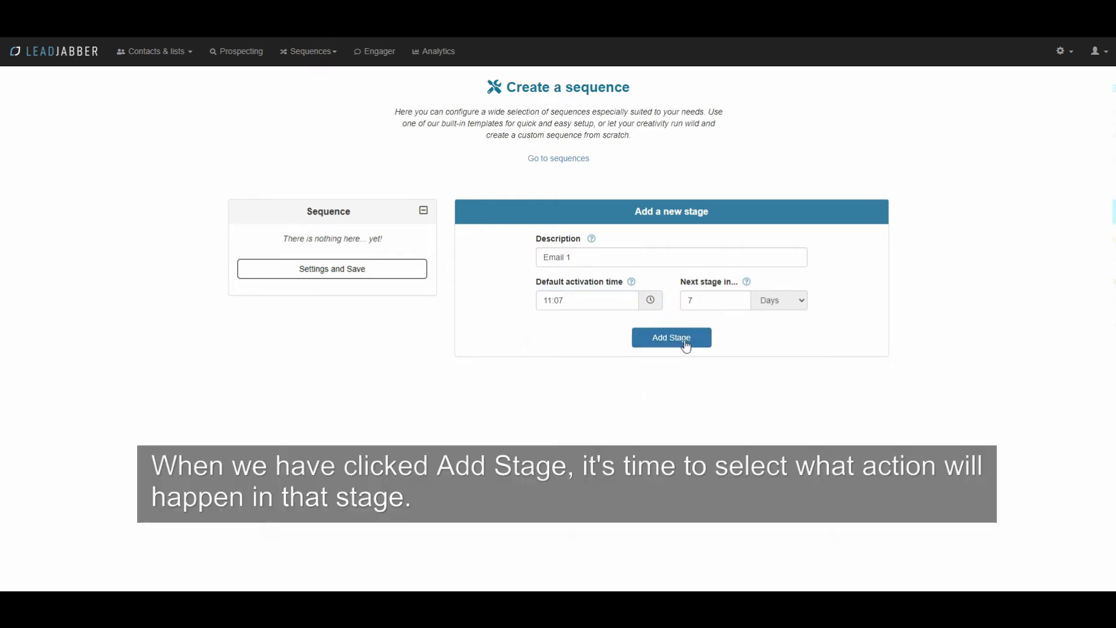
Step: Add Stage 1 to the sequence and give it a Send an E-mail action
click(688, 345)
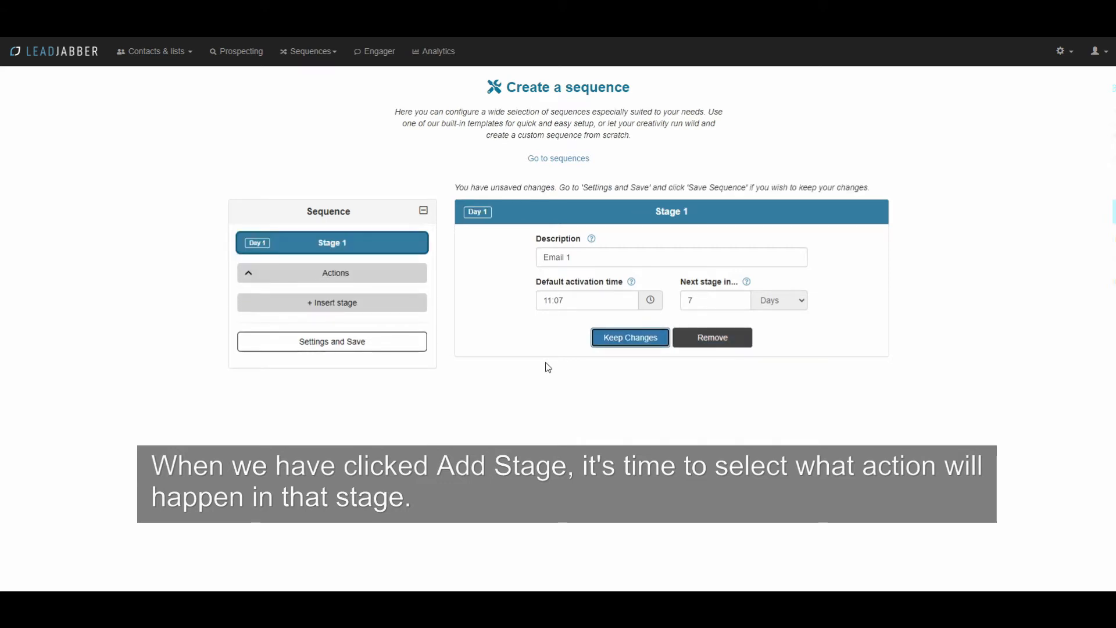
click(347, 283)
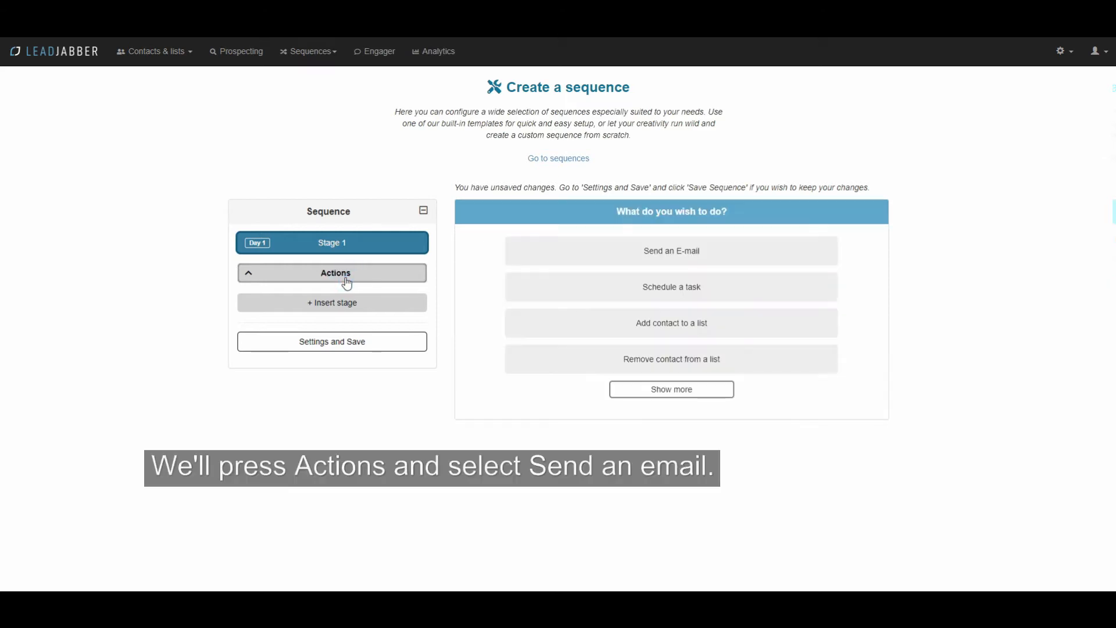
click(653, 254)
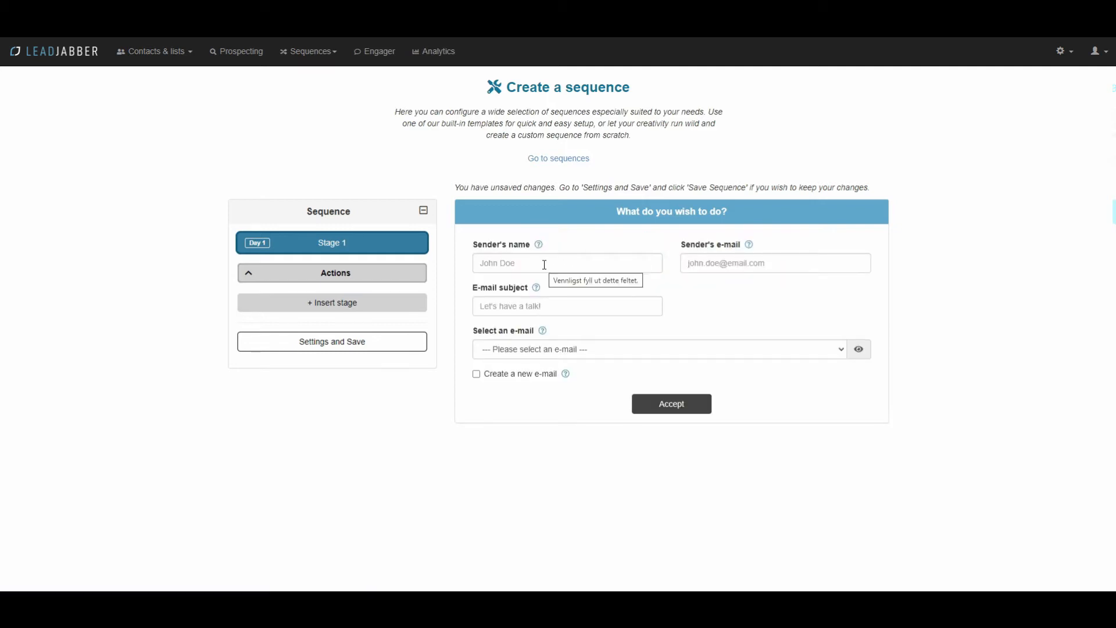
Step: Fill in the sender's name and e-mail, with subject 'This is a demo', as a new e-mail
click(545, 263)
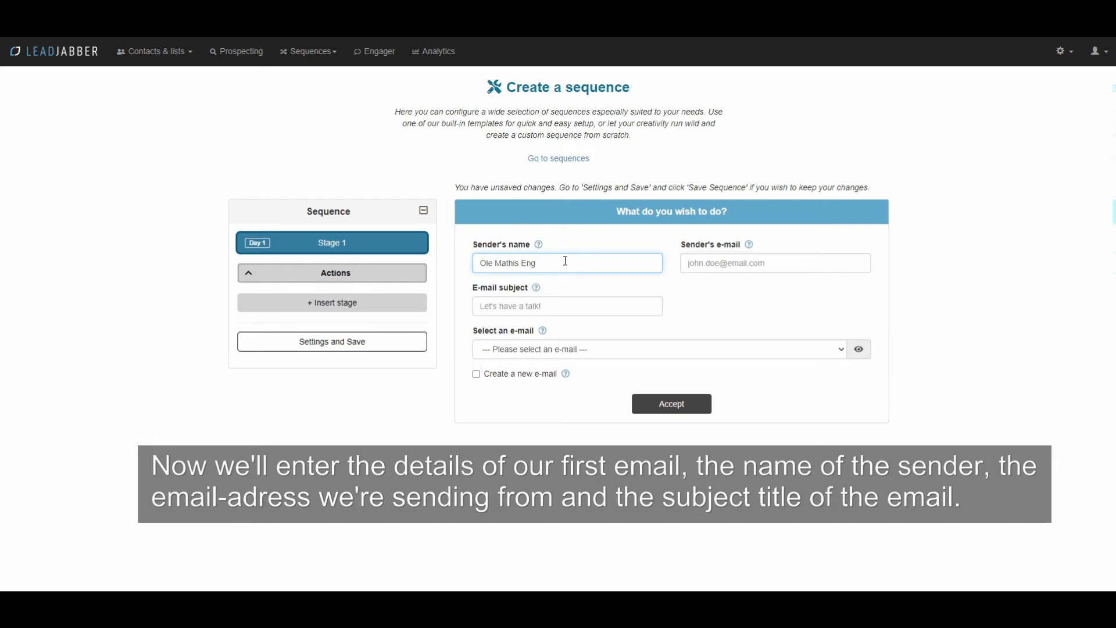
click(719, 261)
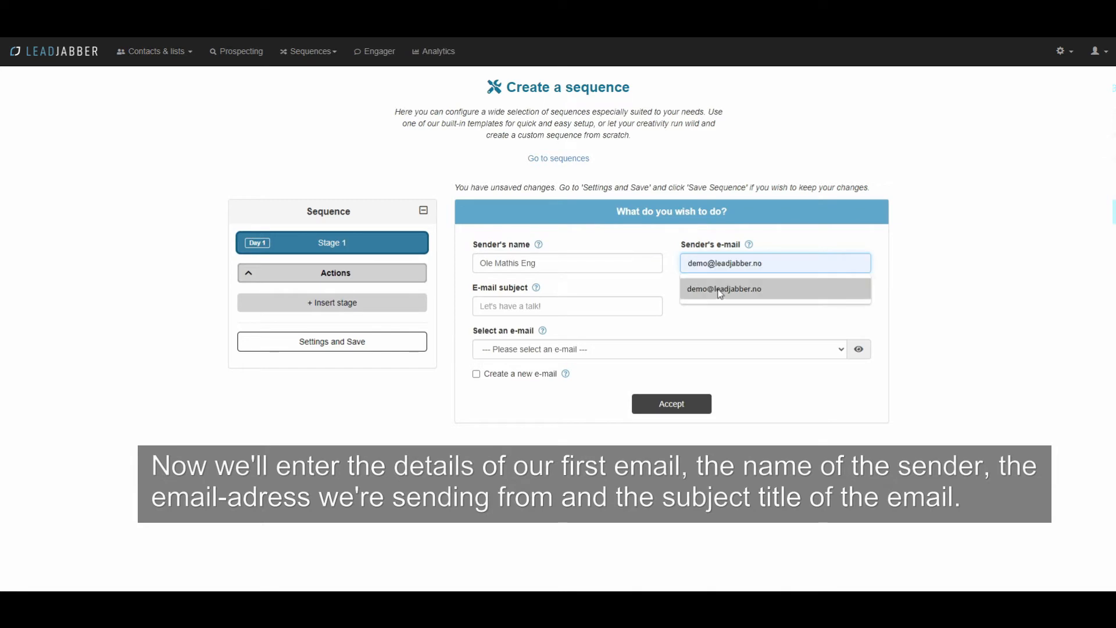
click(714, 289)
click(594, 312)
text(Thi)
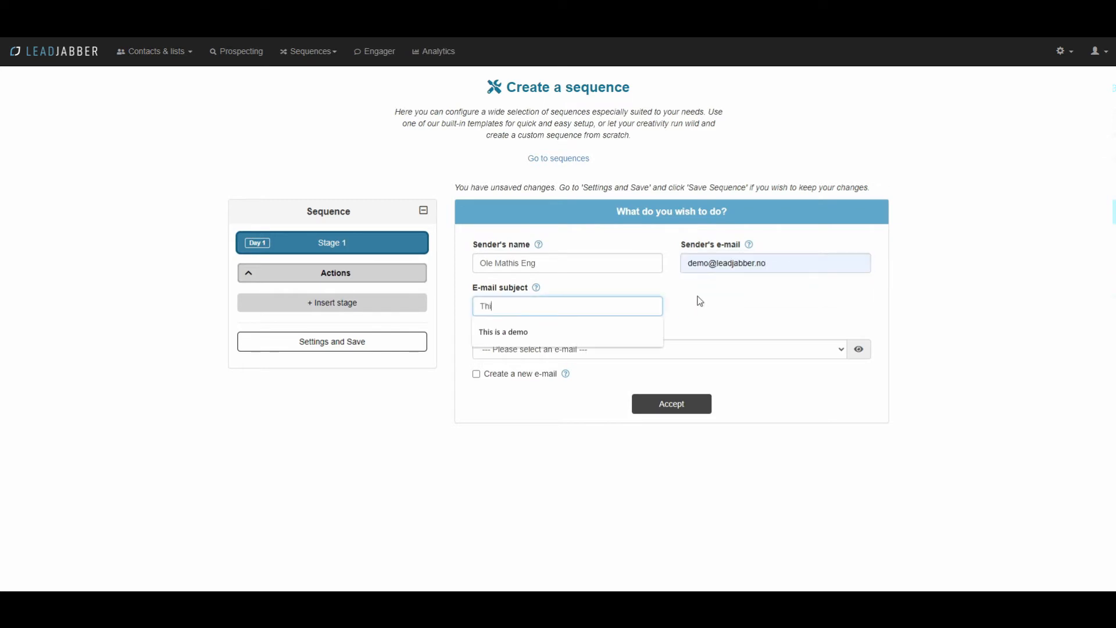
text(s is a demo)
click(753, 314)
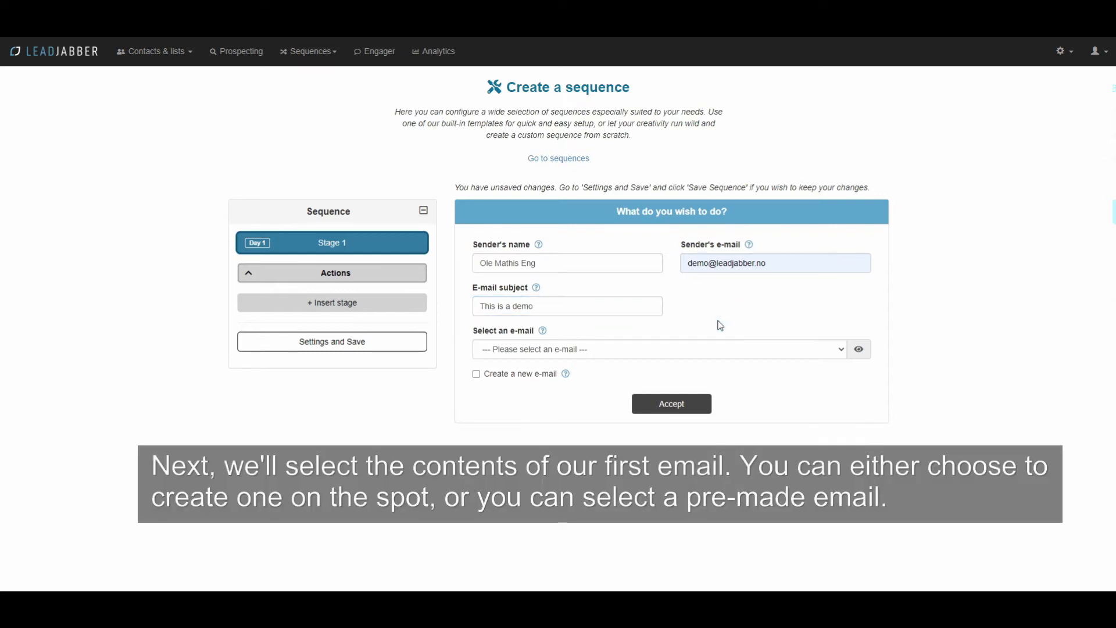
click(476, 374)
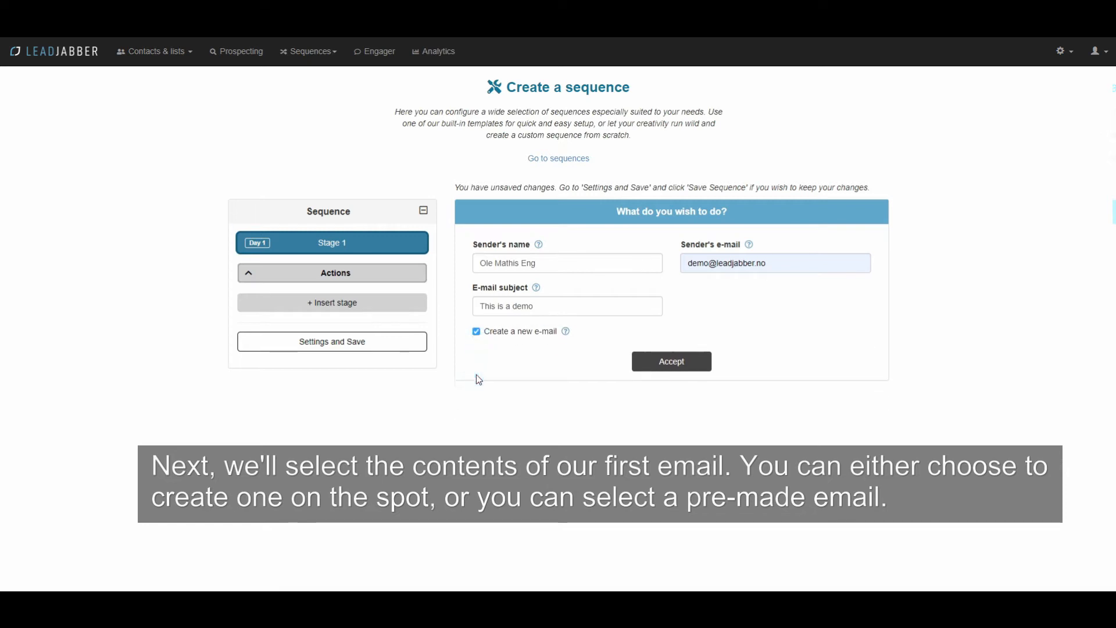
Step: Choose the outreach-mathis-demo-1-1 template for Stage 1, preview it, and accept the action
scroll(524, 401, down, 2)
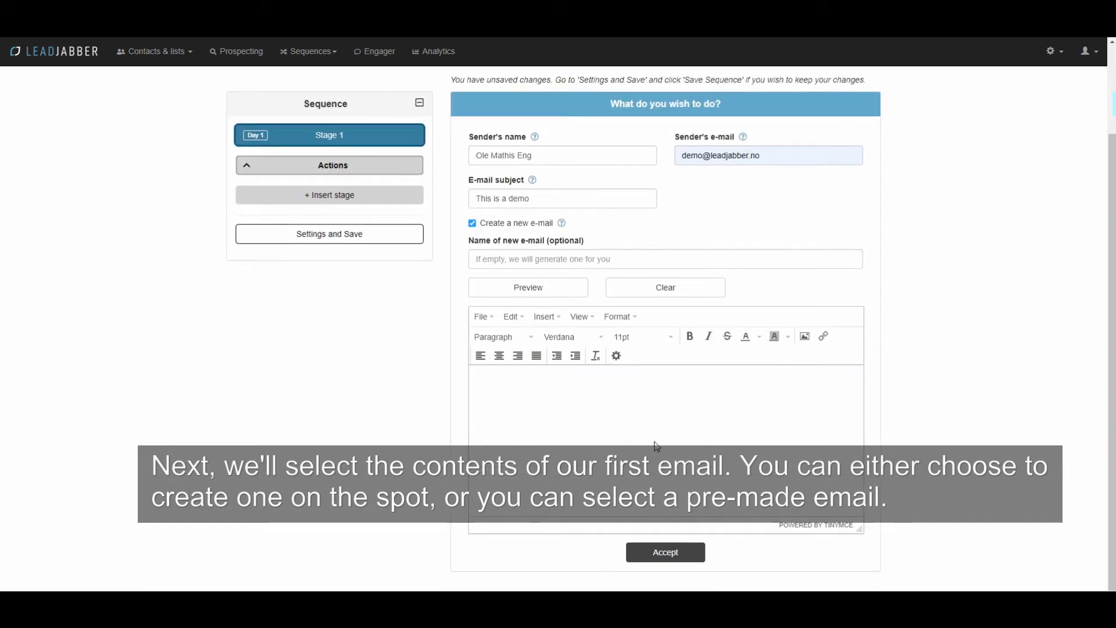
click(473, 226)
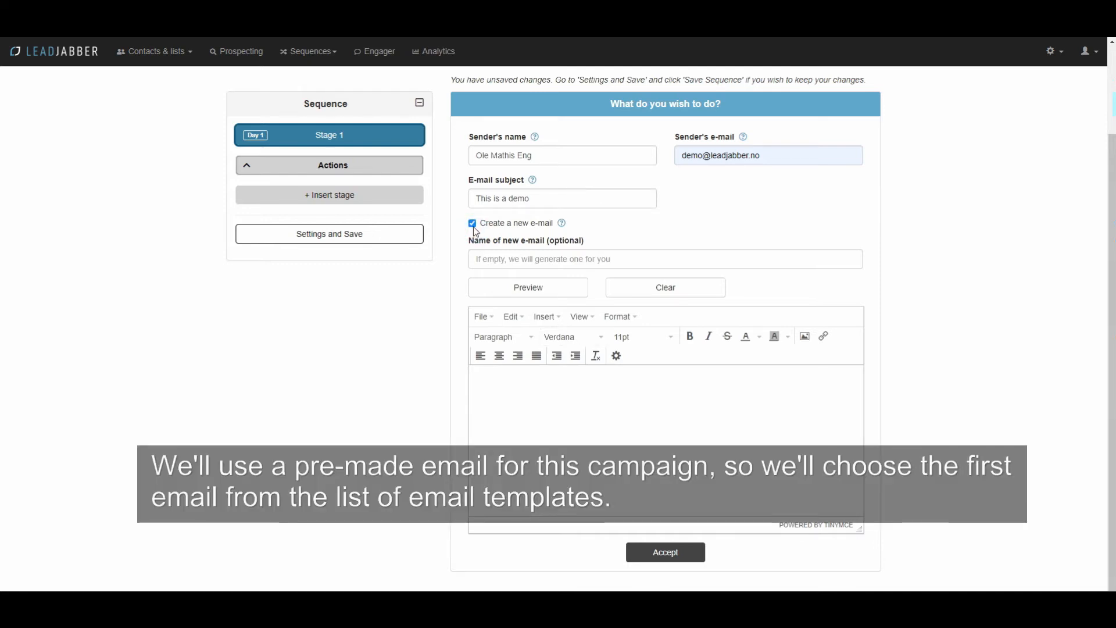
click(472, 225)
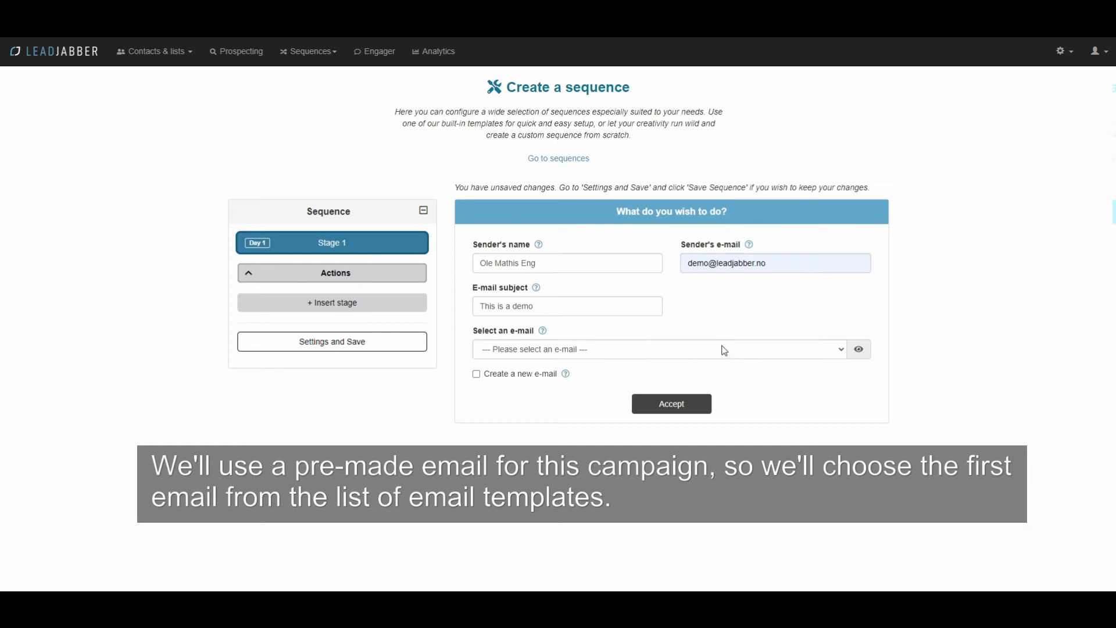
click(806, 353)
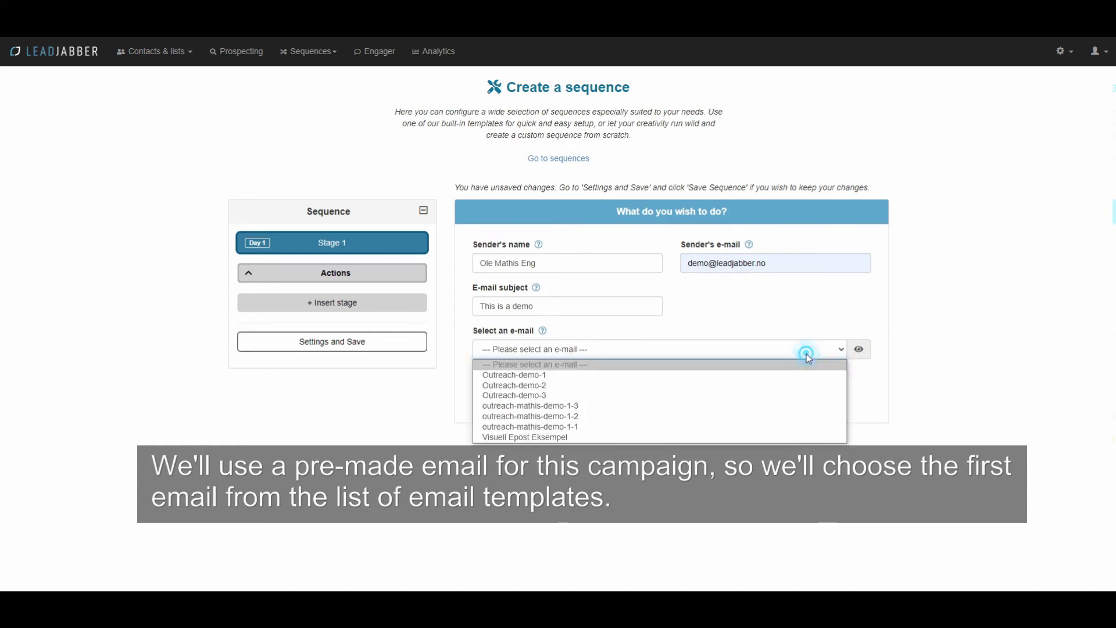
click(629, 426)
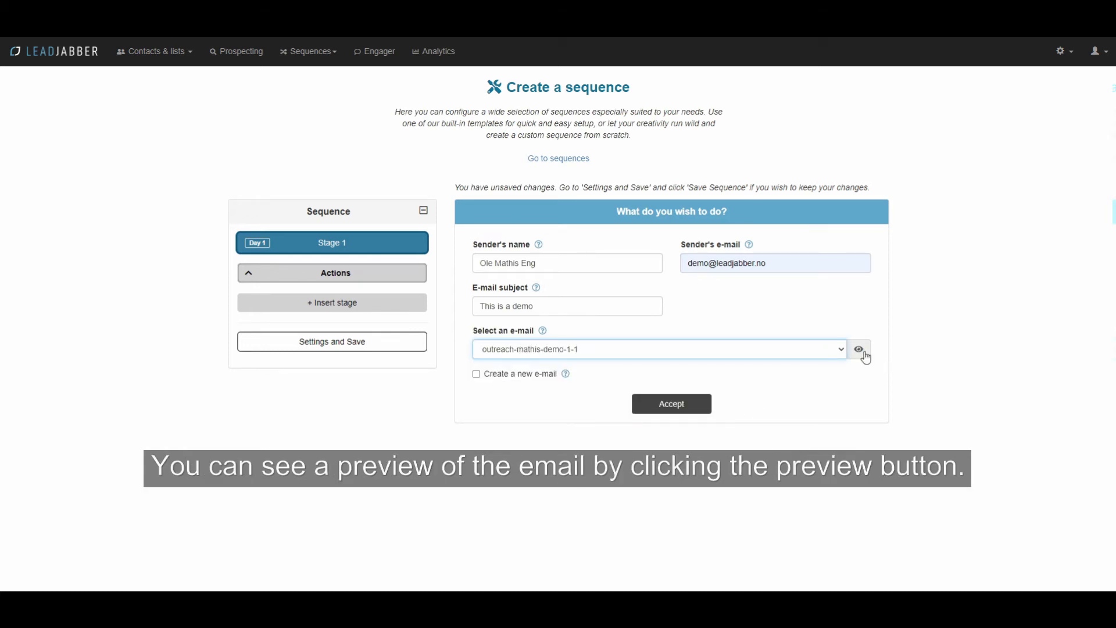
click(863, 352)
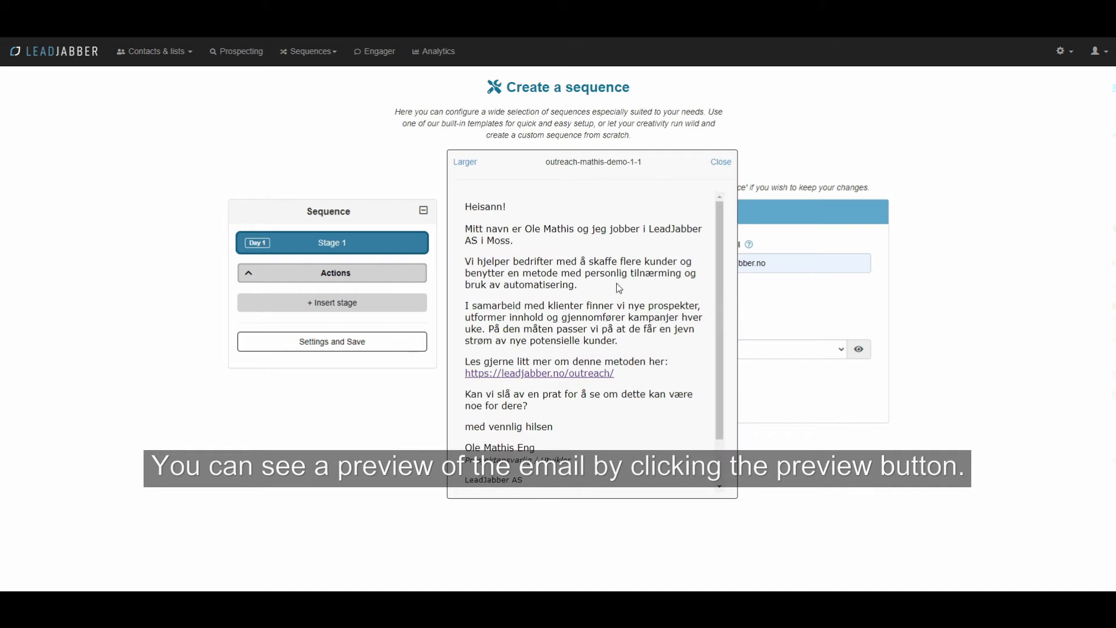
scroll(621, 288, down, 1)
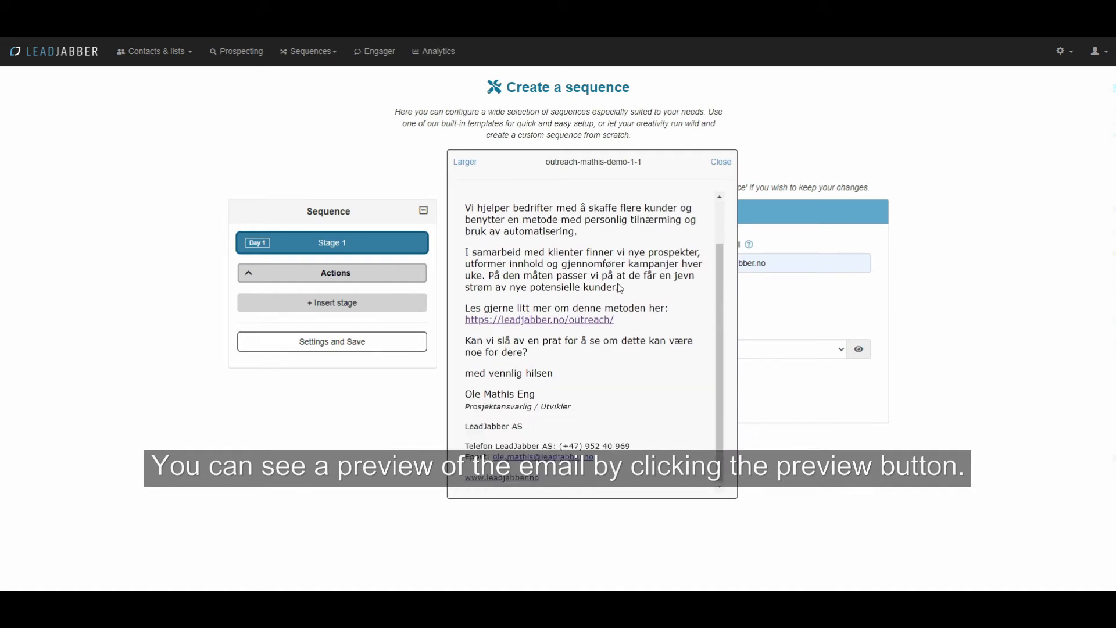
scroll(621, 289, up, 1)
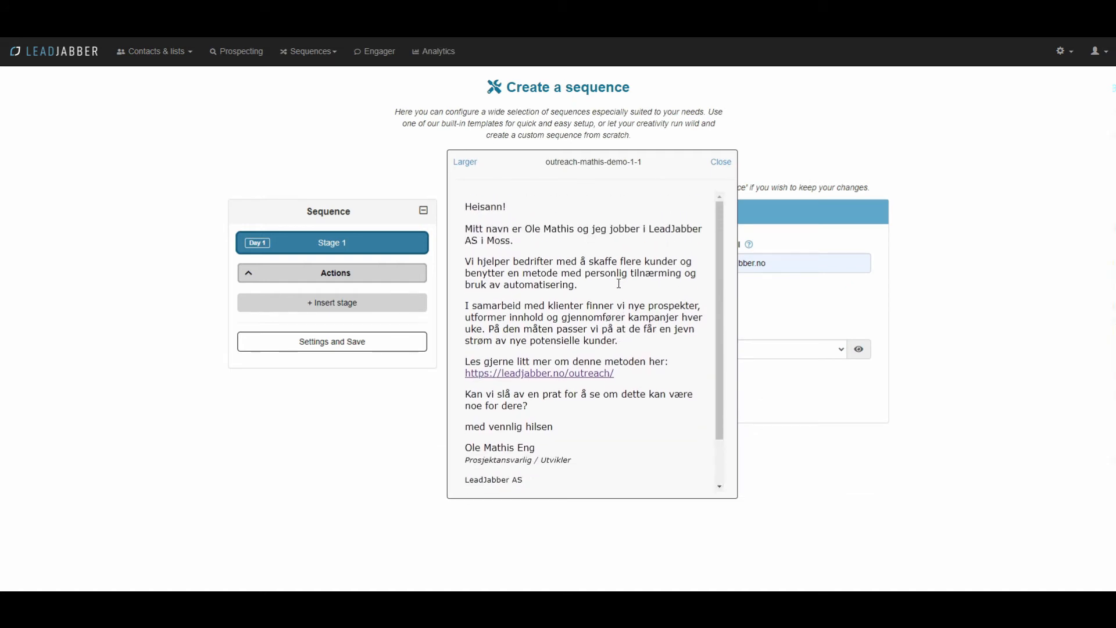
click(720, 163)
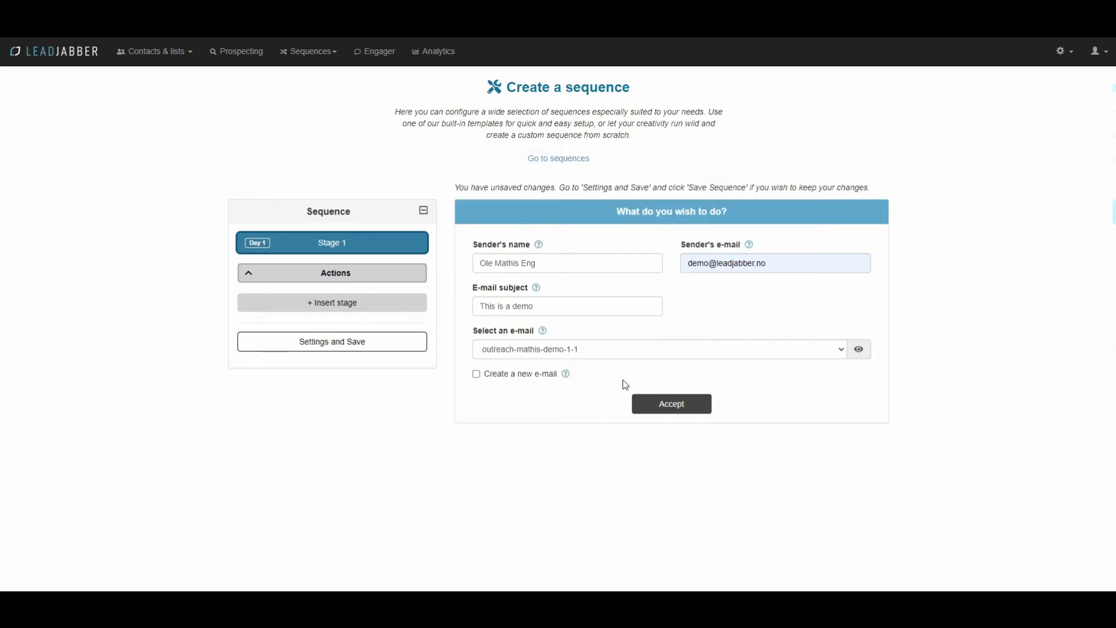
click(692, 406)
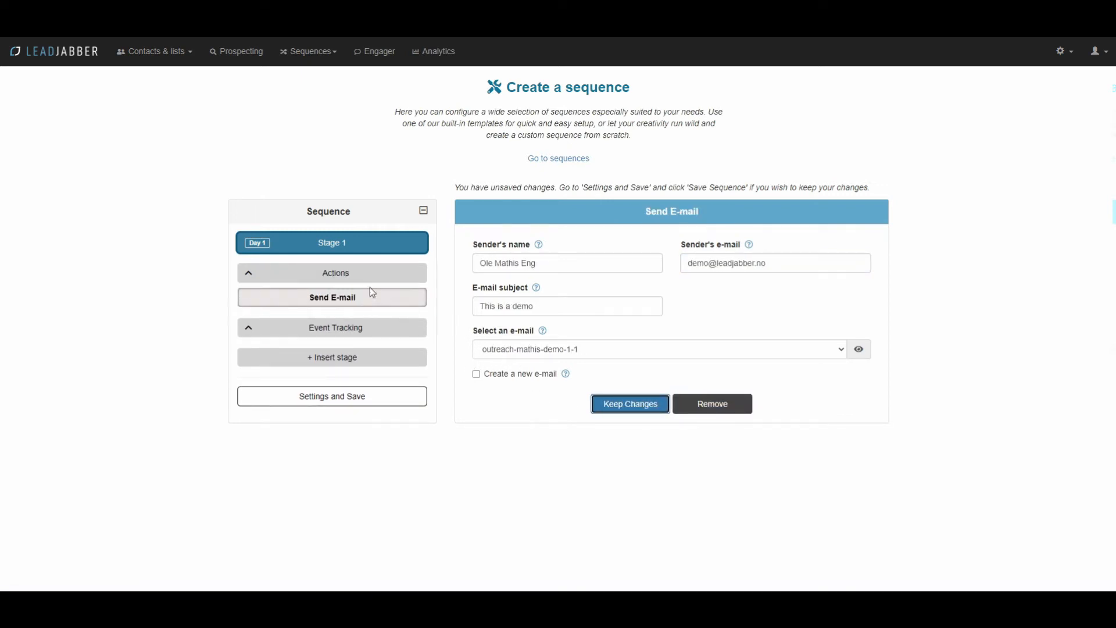
Step: Start a second stage and describe it as Email 2
click(358, 364)
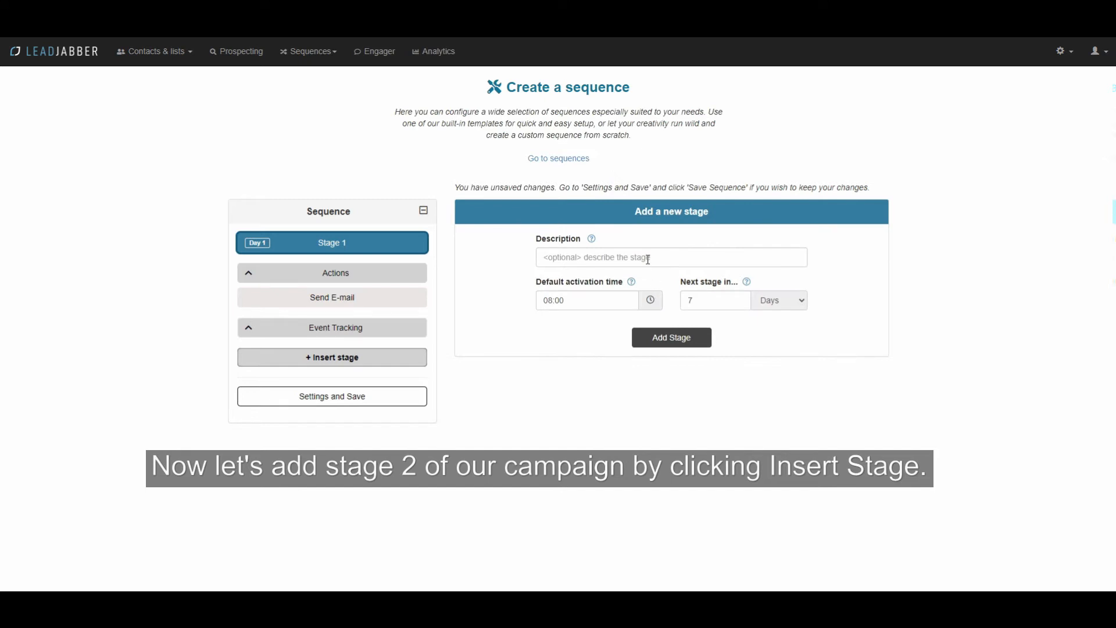
click(640, 256)
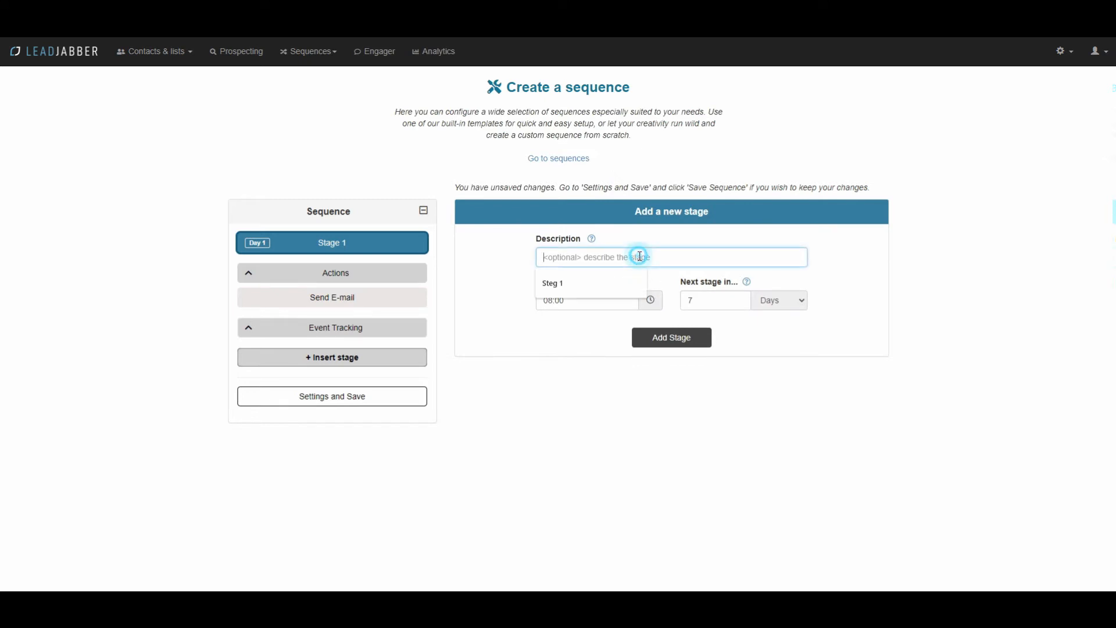
text(Email 2)
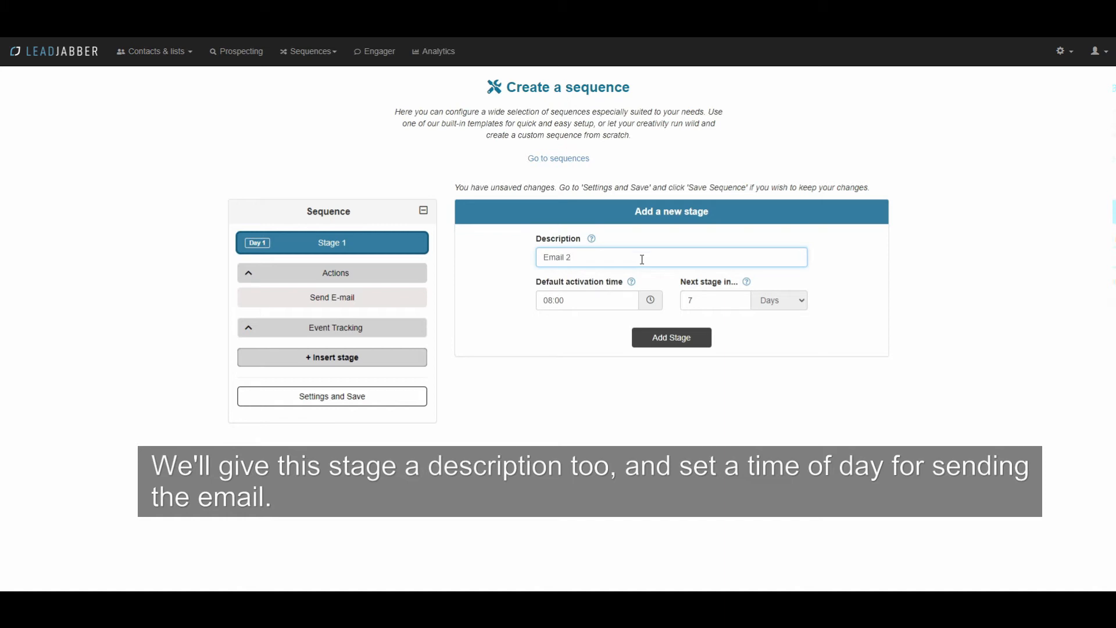
Step: Set the send time to 11:27 and the next stage interval to 14 days
click(608, 297)
click(560, 327)
click(560, 328)
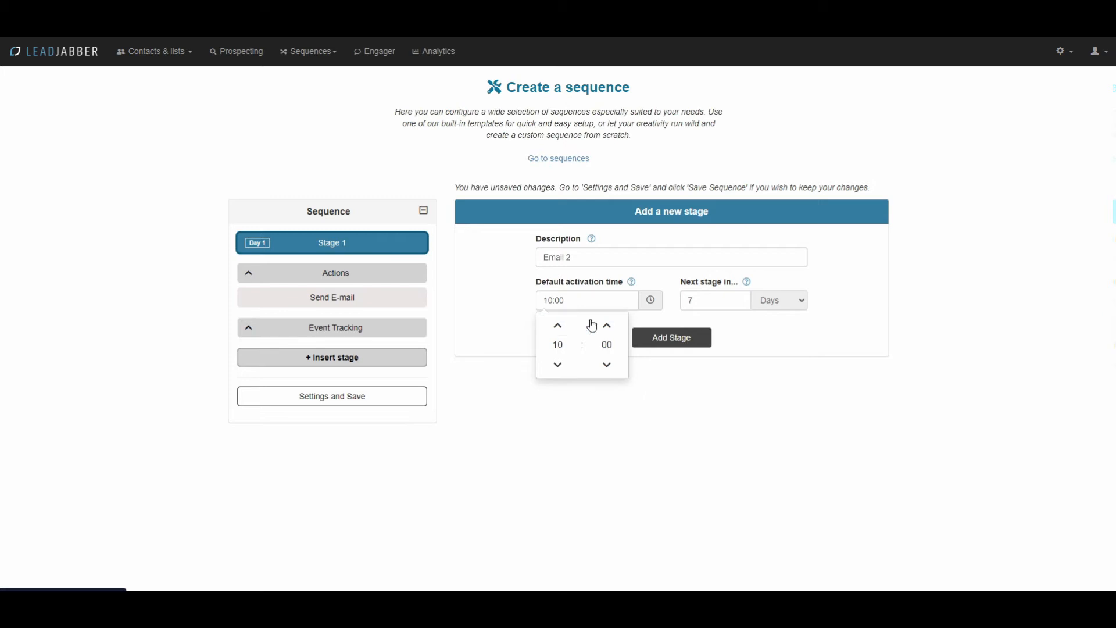
click(561, 327)
click(620, 330)
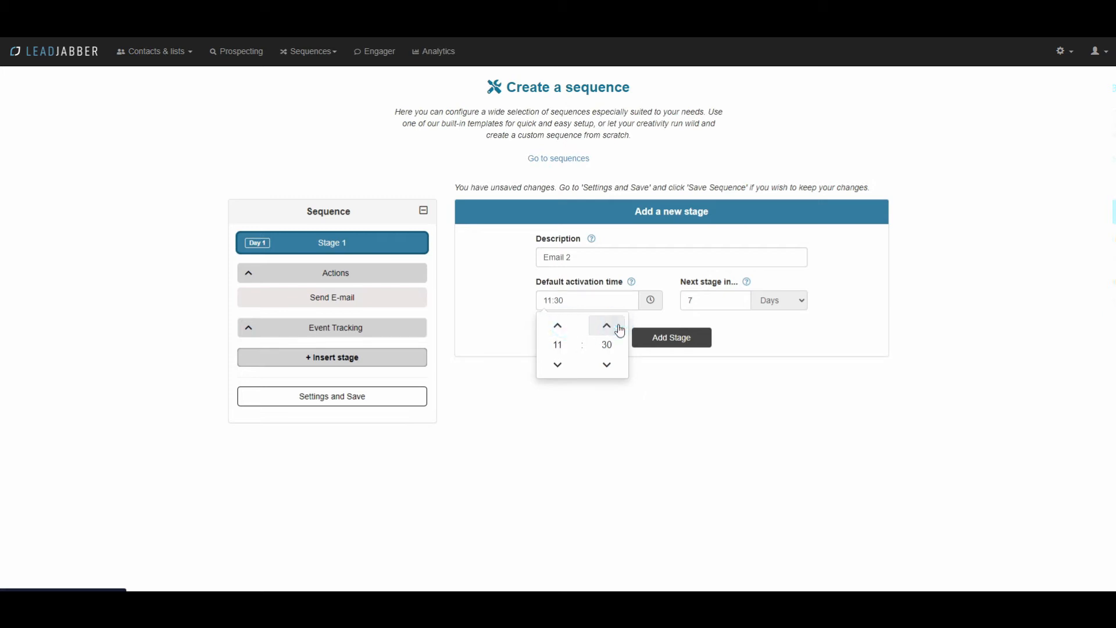
click(614, 303)
key(BackSpace)
key(BackSpace)
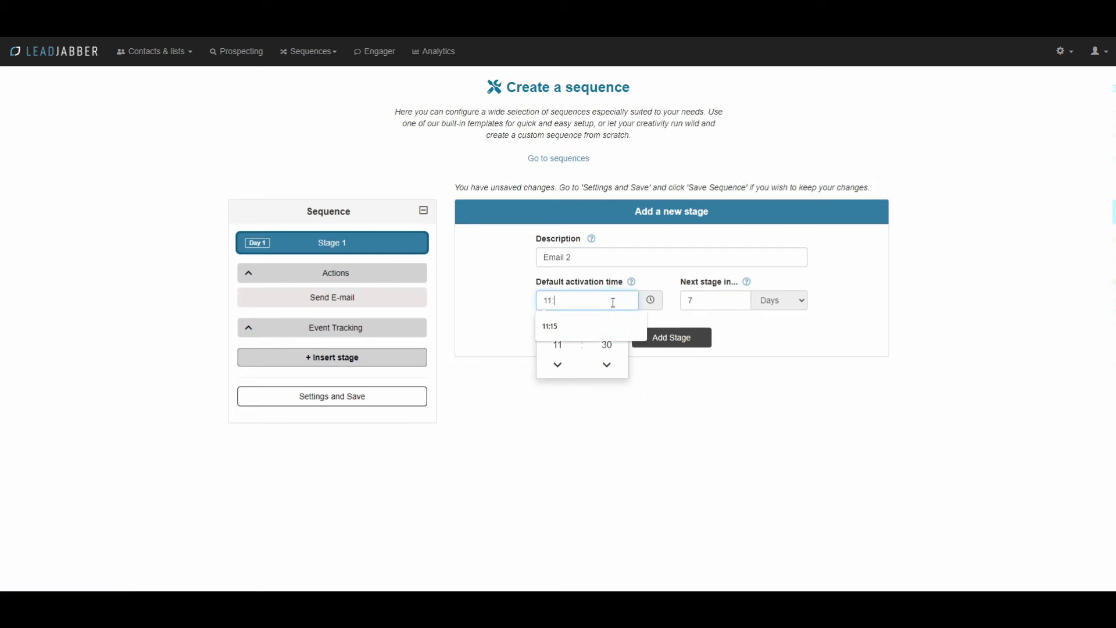
text(27)
click(713, 303)
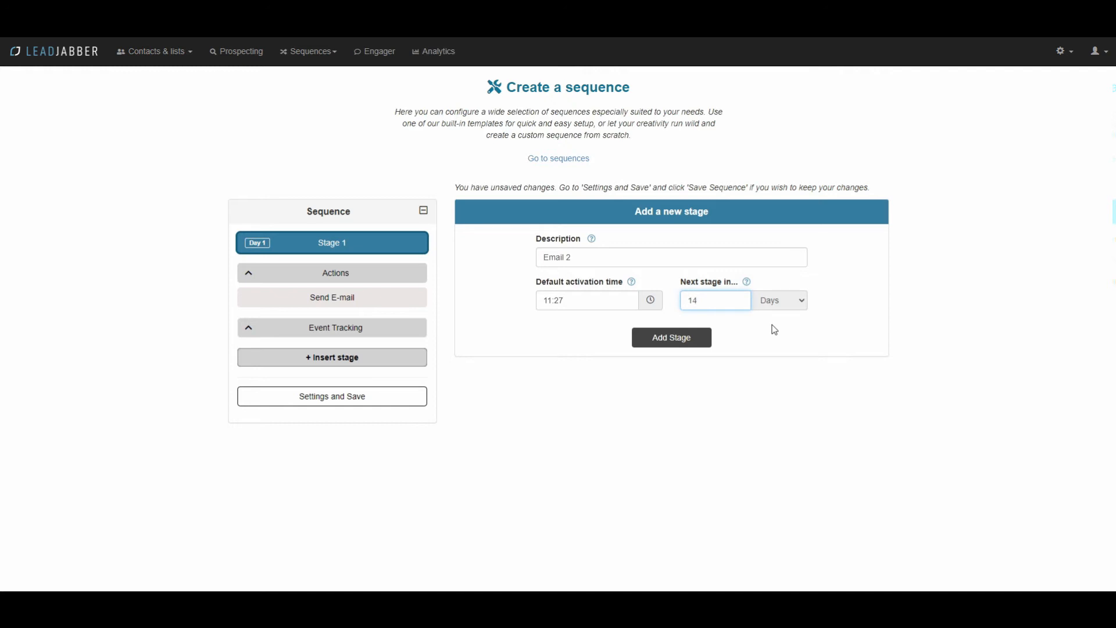
click(774, 327)
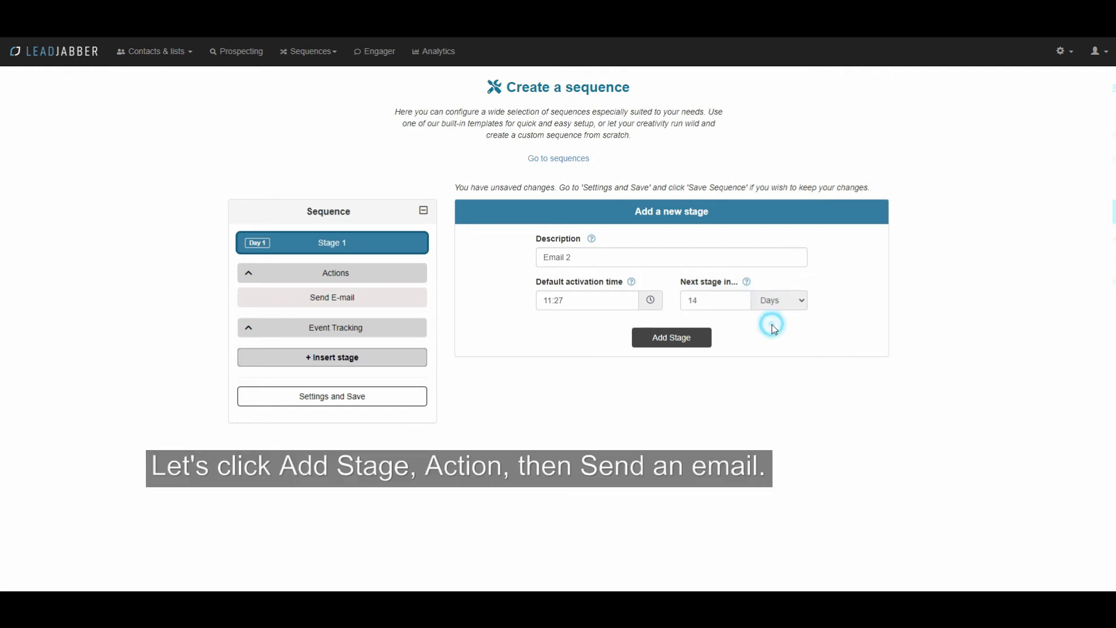
Step: Create Stage 2 and give it a Send an E-mail action
click(672, 343)
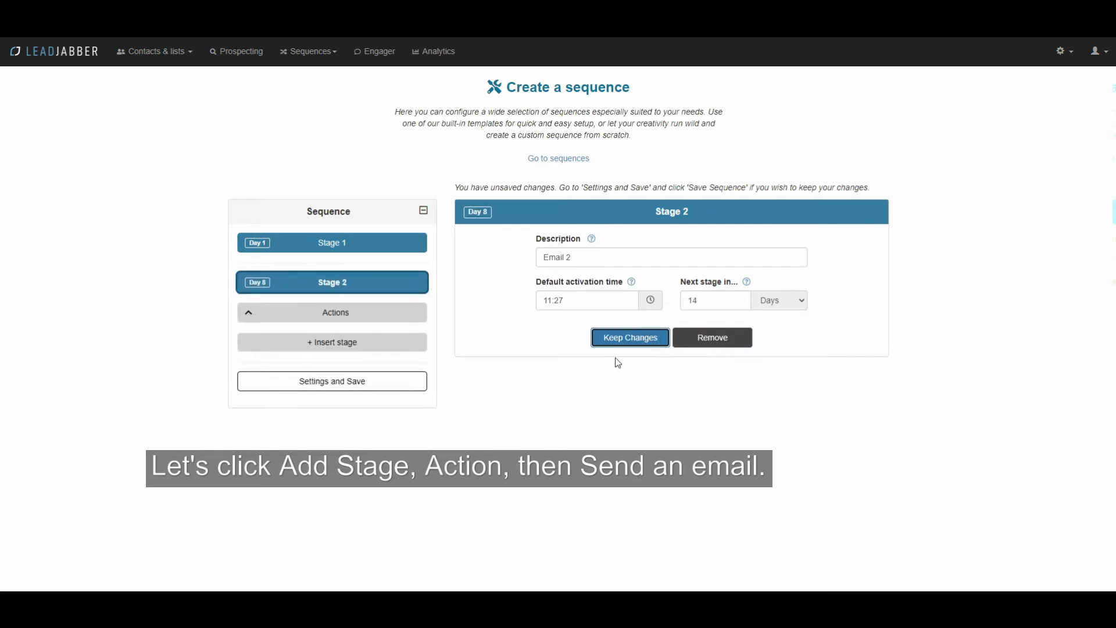
click(330, 318)
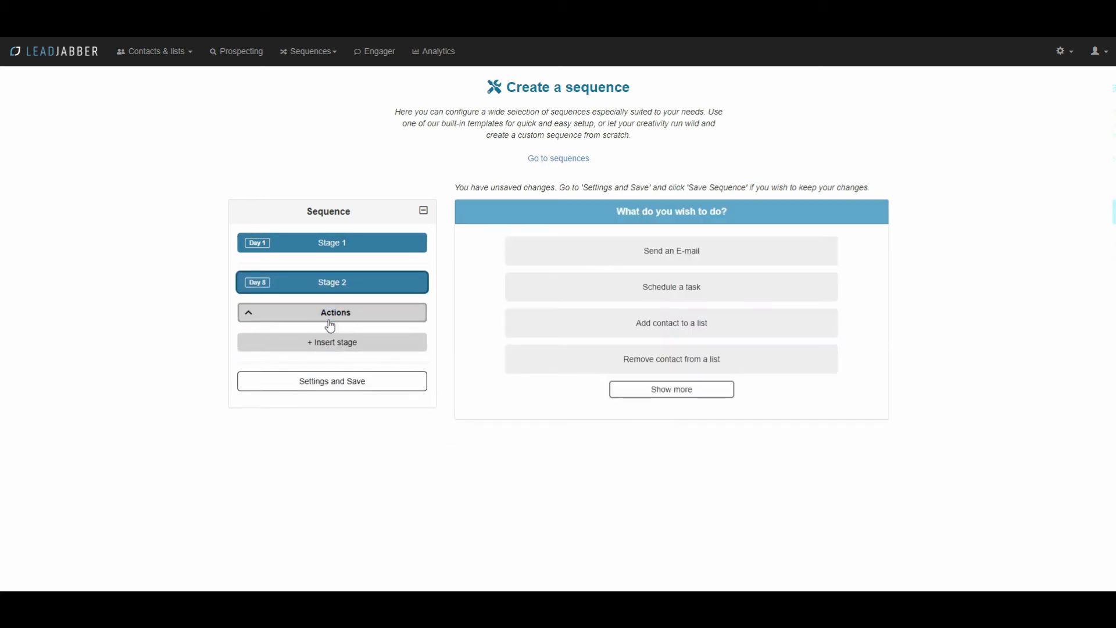
click(668, 265)
Step: Enter the sender's name and e-mail, with subject 'RE: This is a demo'
click(543, 268)
text(Ole)
key(Down)
key(Return)
click(693, 256)
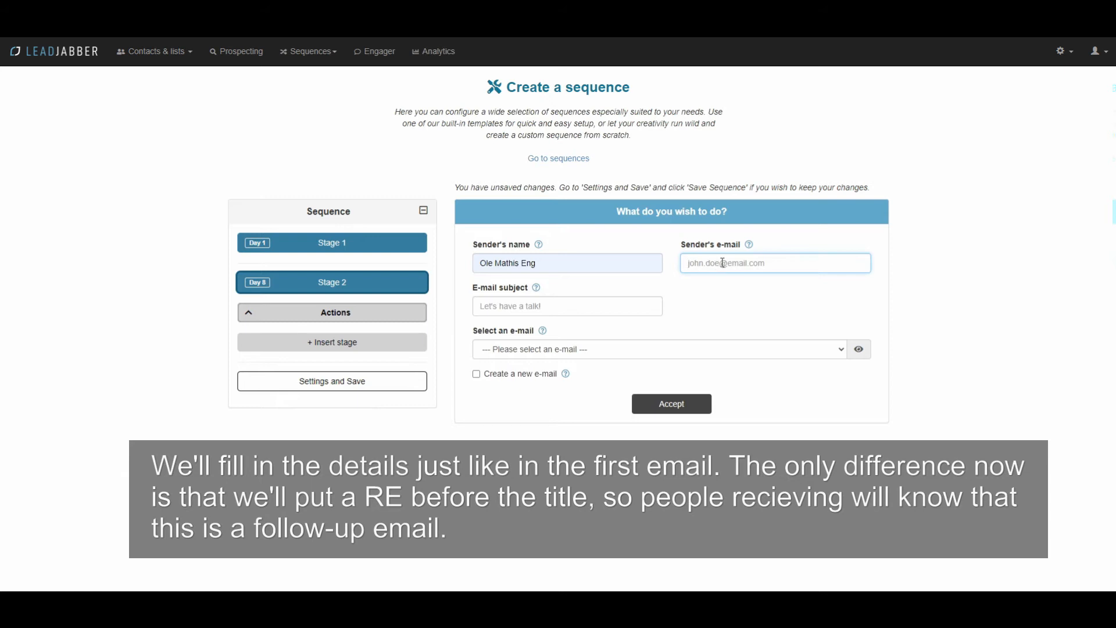
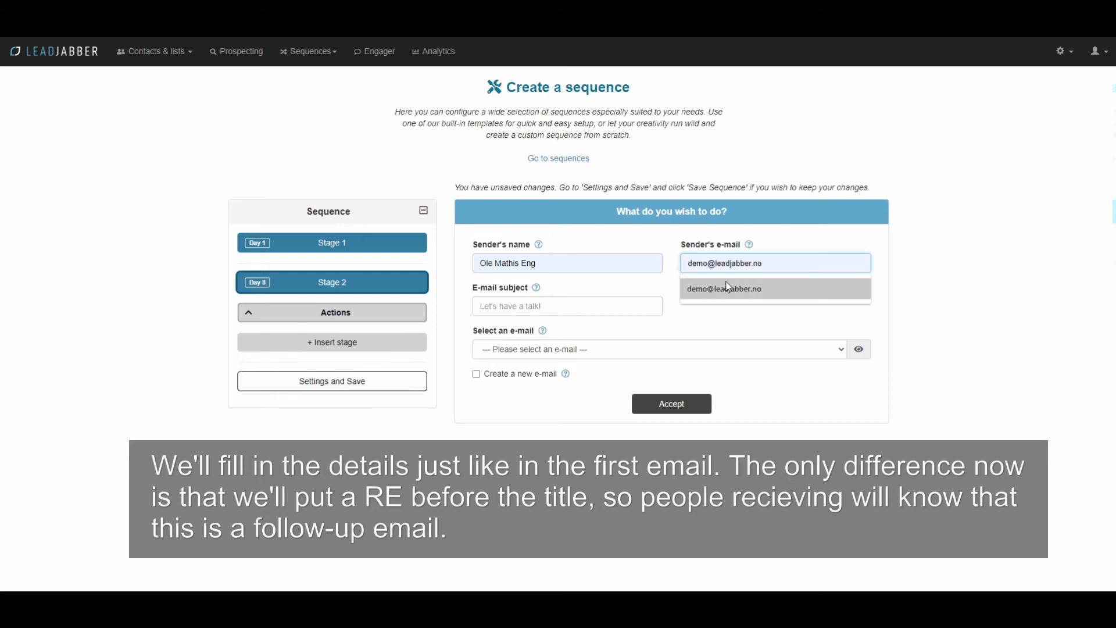
click(724, 285)
key(Tab)
text(RE)
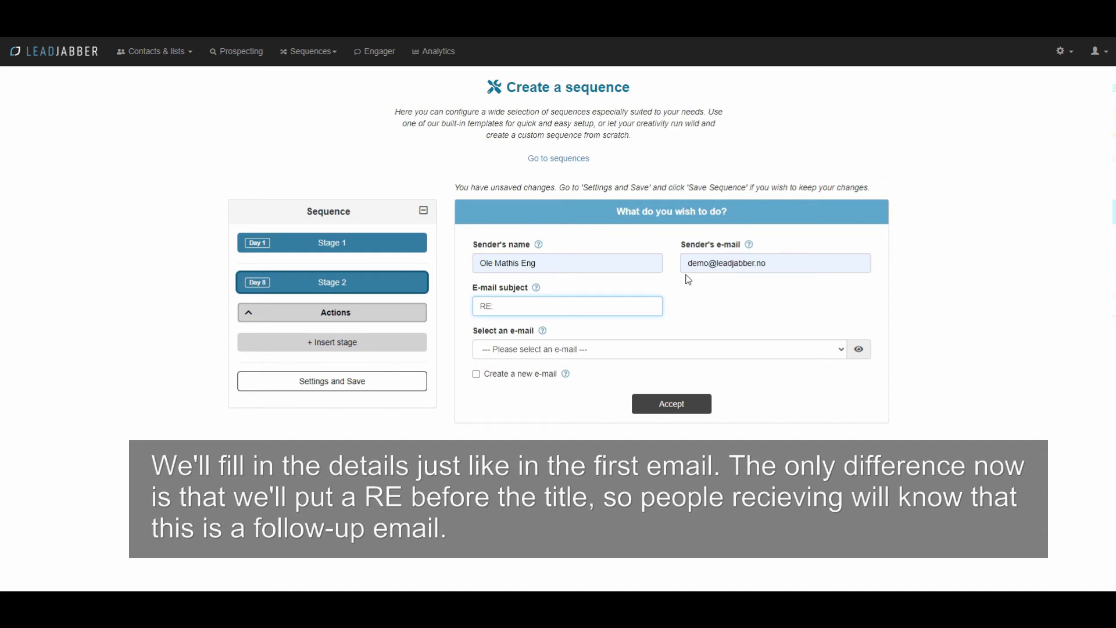
text(: This )
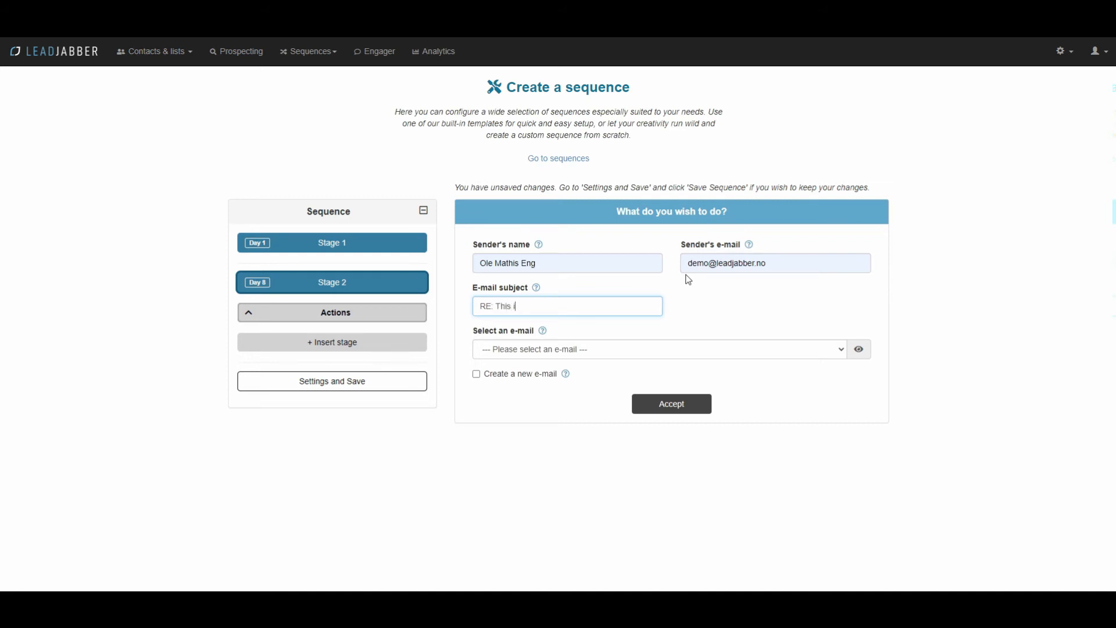
text(is a demo)
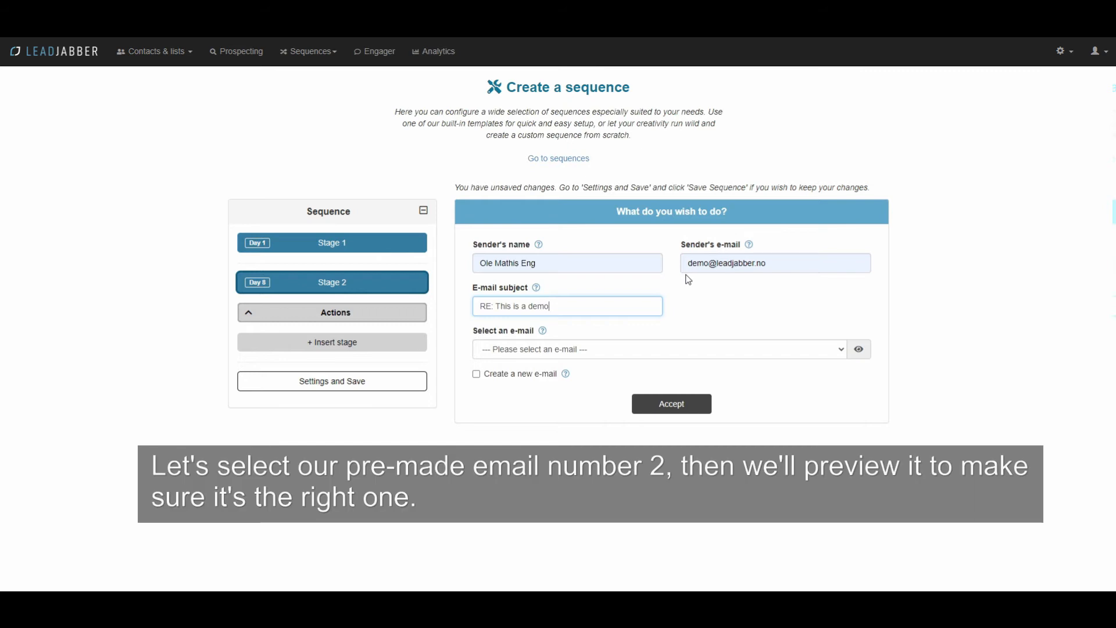
Step: Select and preview the outreach-mathis-demo-1-2 template, then accept the Stage 2 e-mail action
click(747, 355)
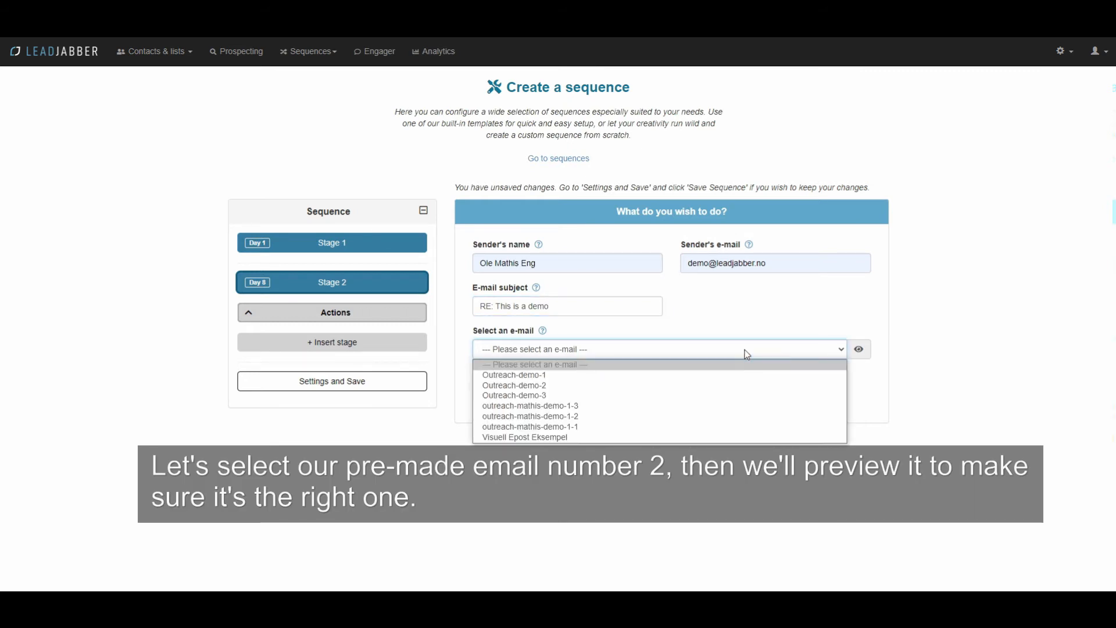
click(654, 417)
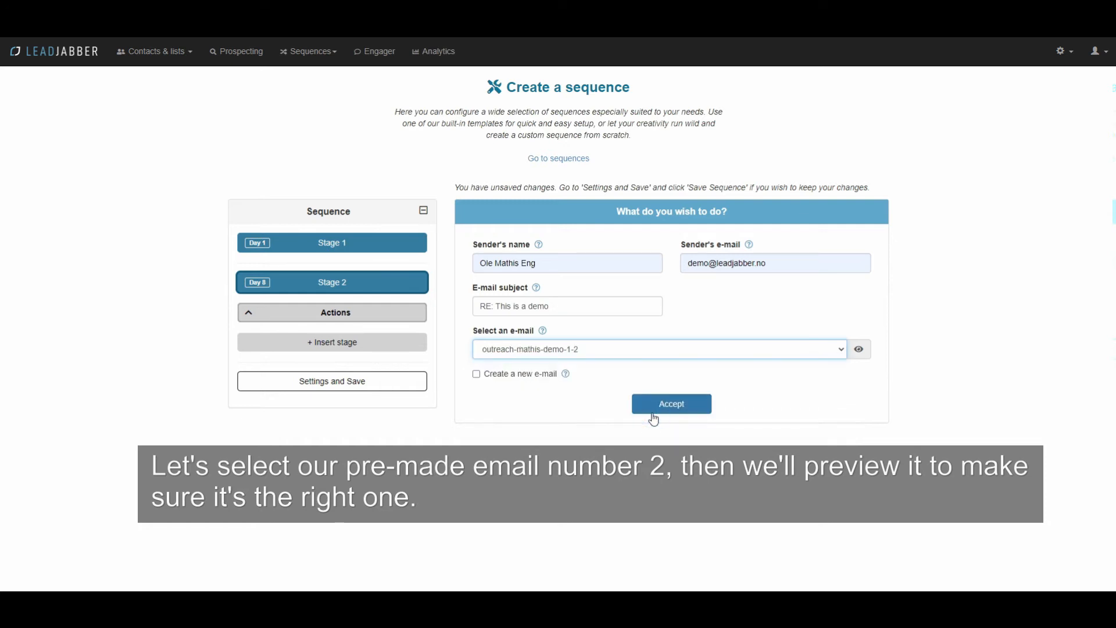
click(864, 352)
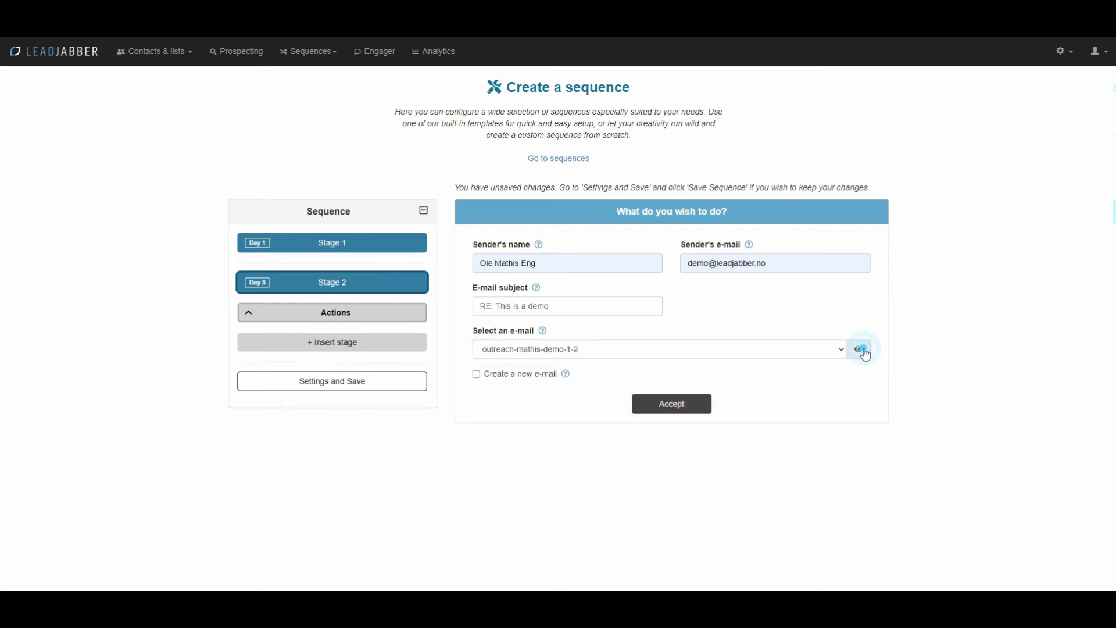
scroll(629, 333, down, 4)
scroll(629, 333, down, 1)
scroll(628, 335, up, 6)
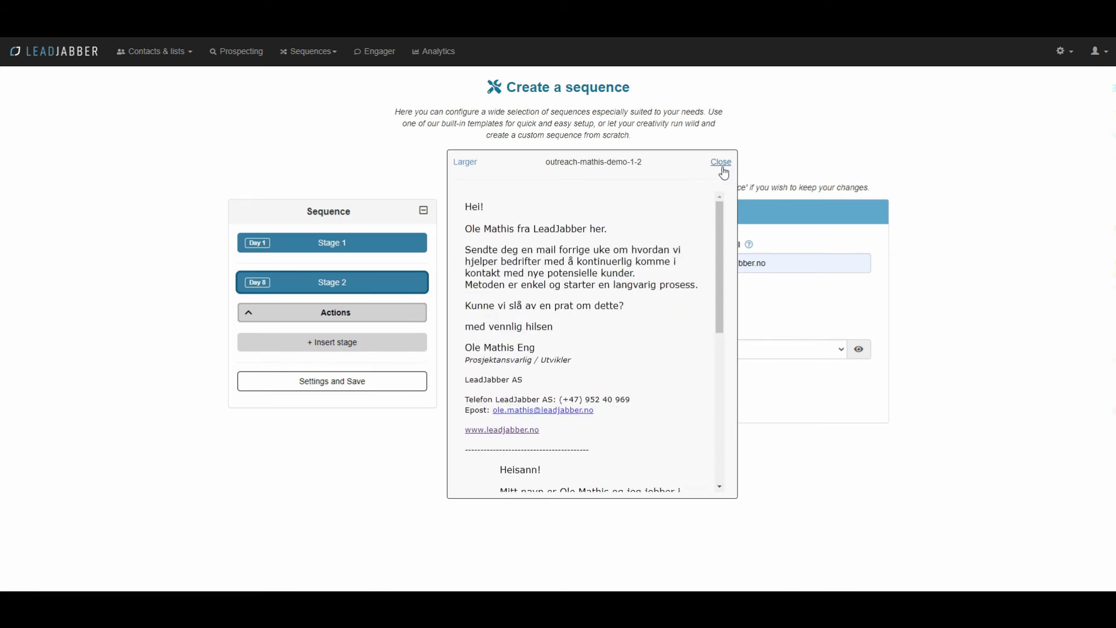
click(723, 168)
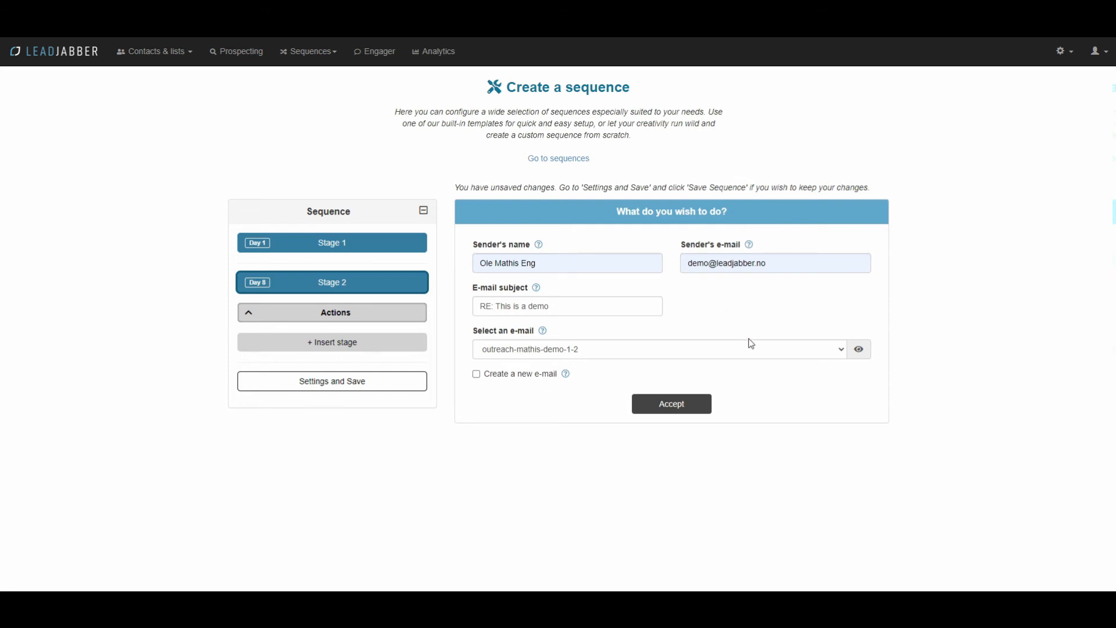
click(689, 409)
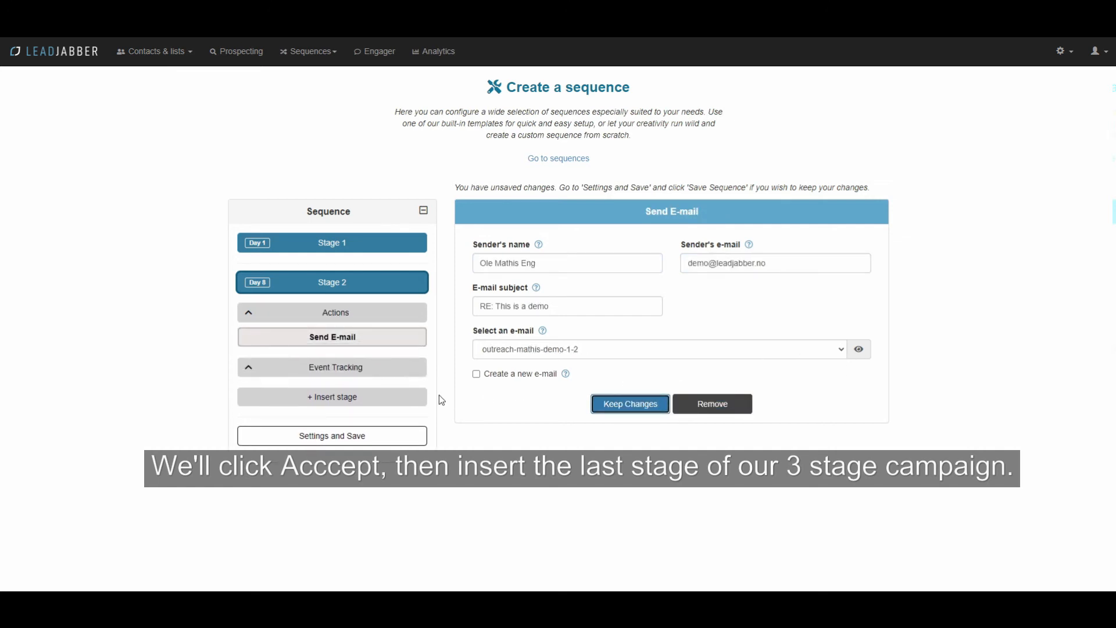
click(353, 404)
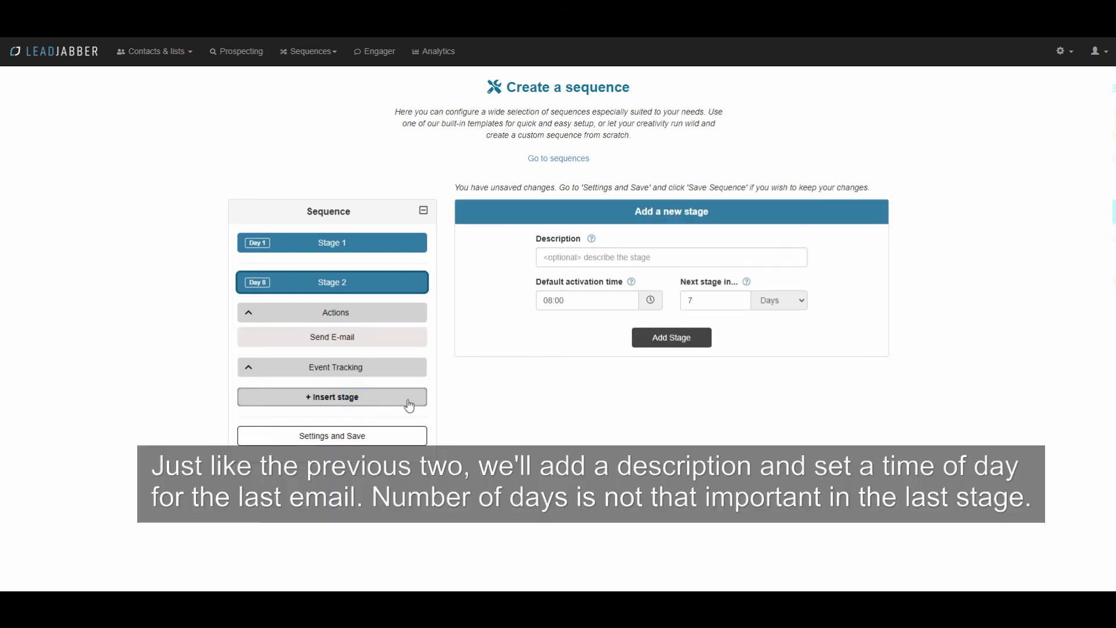
Step: Describe the third stage as Email 3 and raise the send time to 11:45
click(604, 258)
text(Email 3)
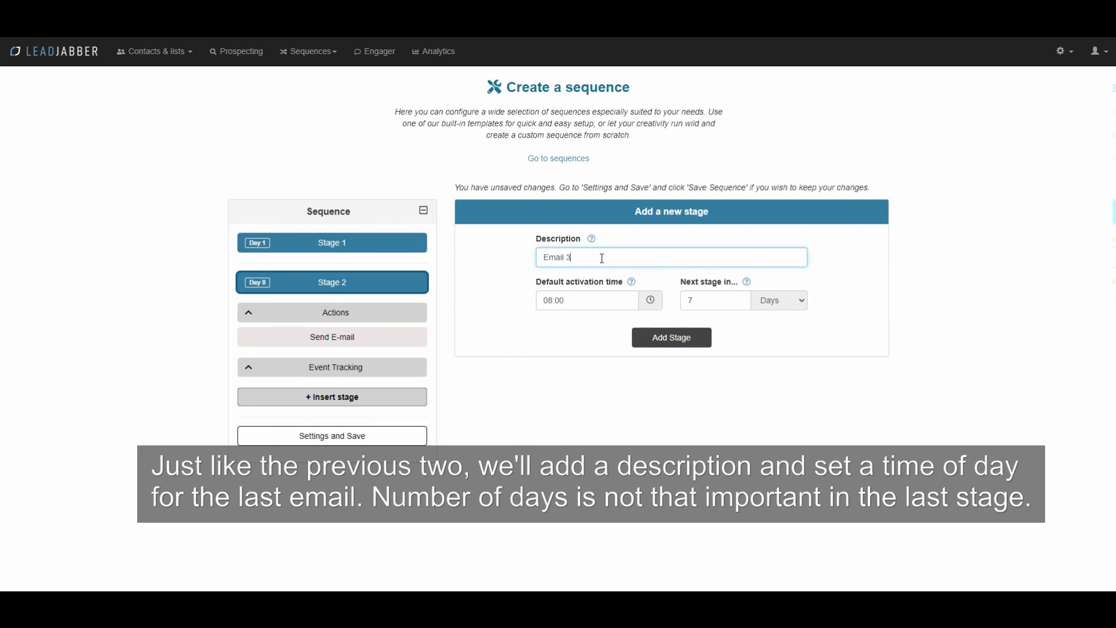
click(607, 297)
click(557, 326)
click(558, 325)
click(558, 326)
click(603, 328)
click(602, 328)
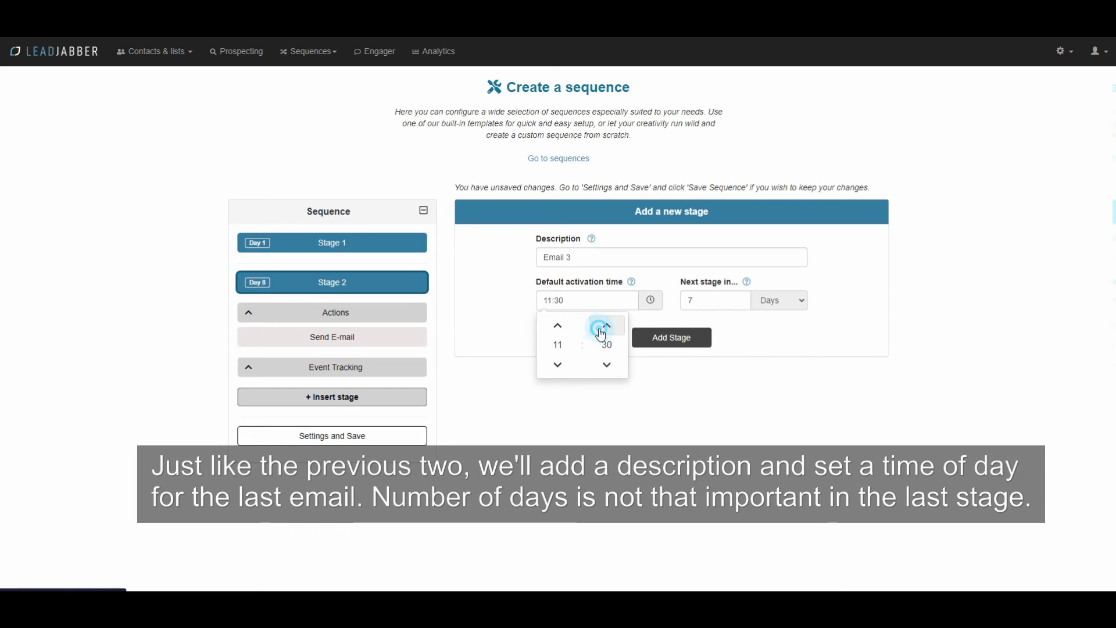
click(602, 328)
Step: Correct the send time to 11:40 and create Stage 3 on Day 22
click(596, 305)
key(BackSpace)
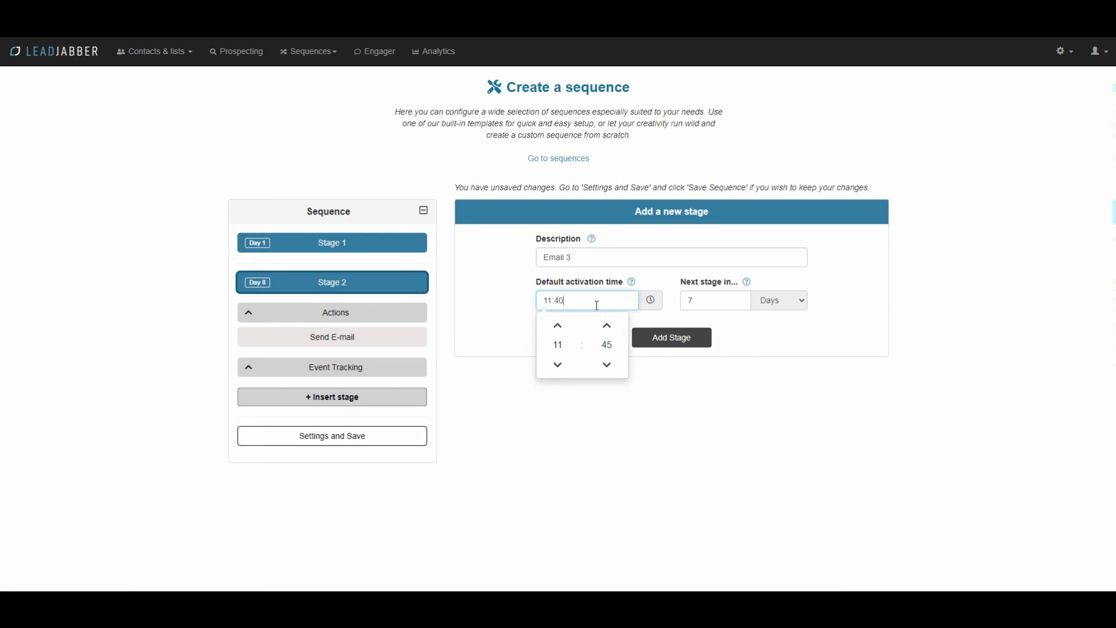
click(733, 318)
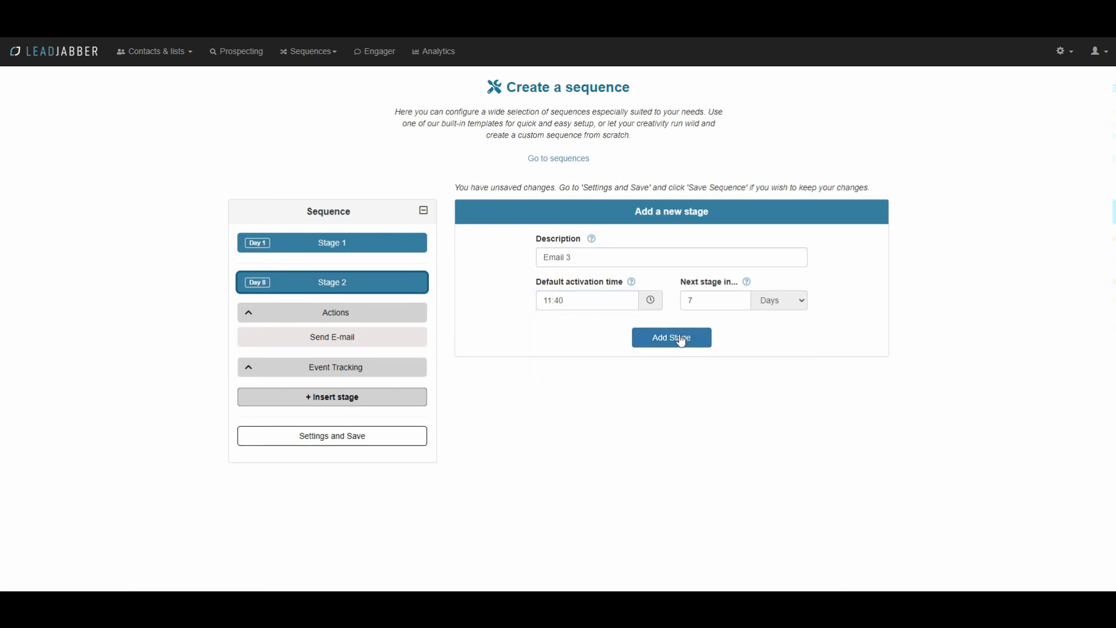
click(683, 342)
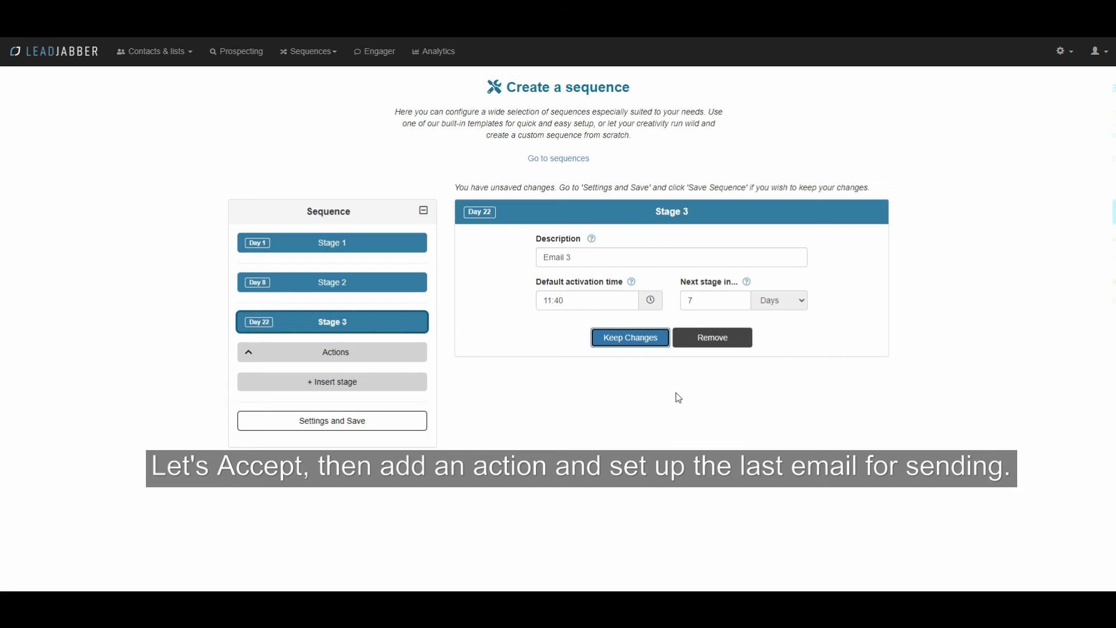
click(348, 360)
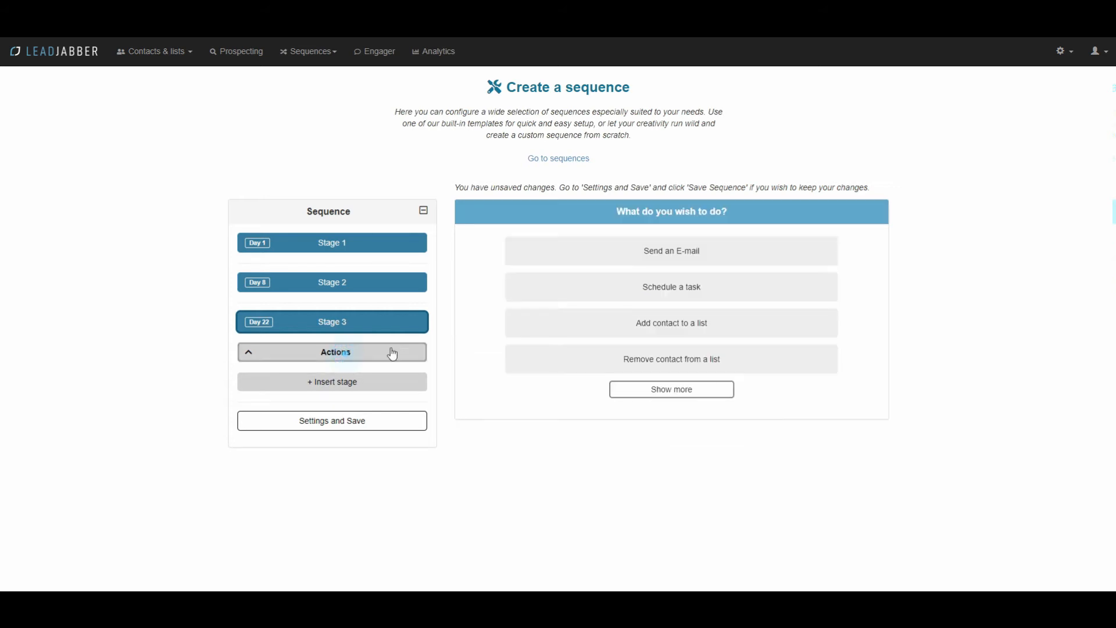
Step: Give Stage 3 a Send an E-mail action with the saved sender name, e-mail and subject 'RE: This is a demo'
click(670, 256)
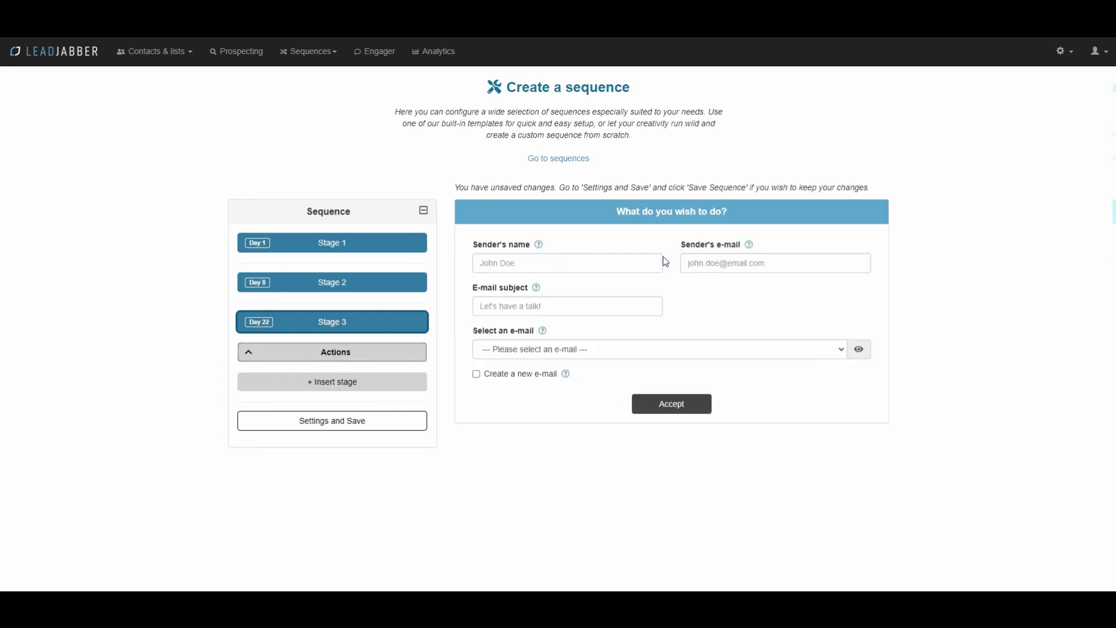
click(571, 258)
text(Ole)
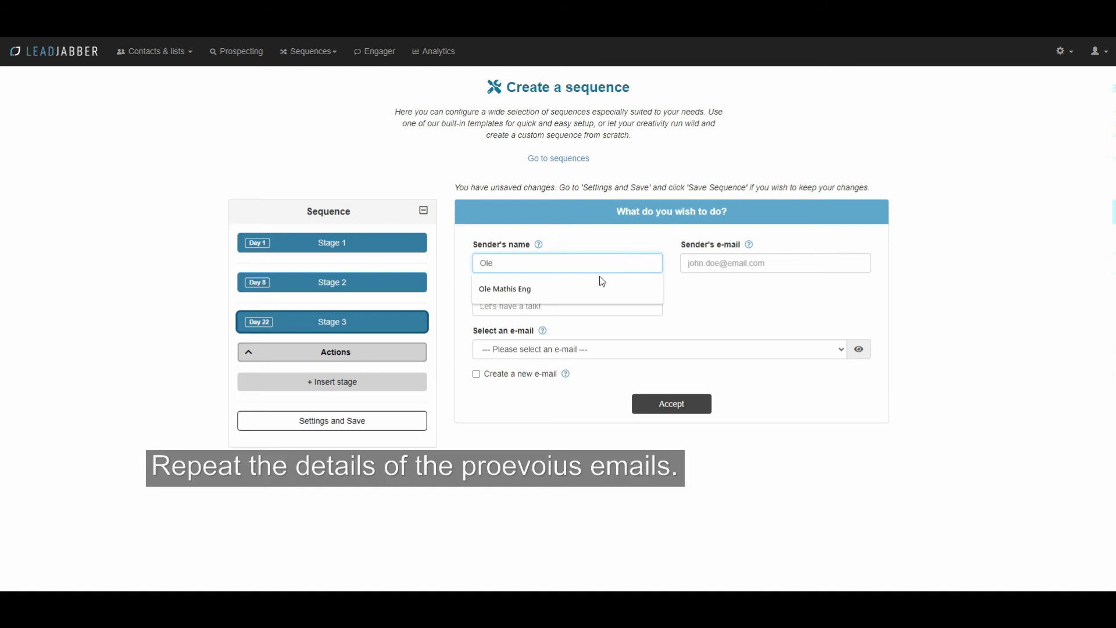
click(588, 289)
click(744, 266)
text(deom)
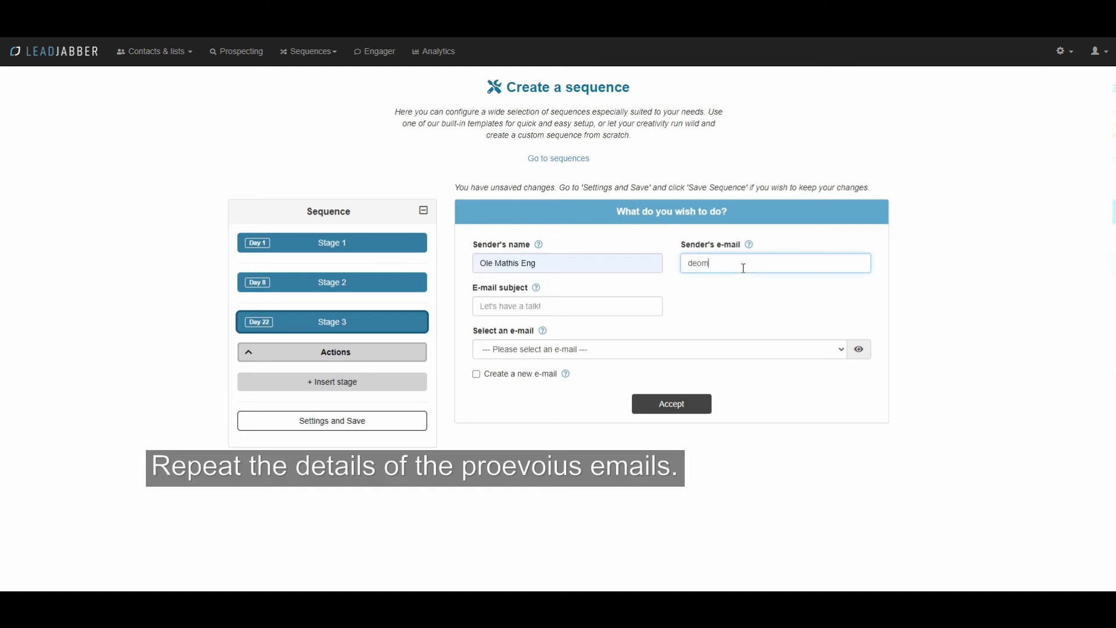
key(BackSpace)
text(m)
click(744, 286)
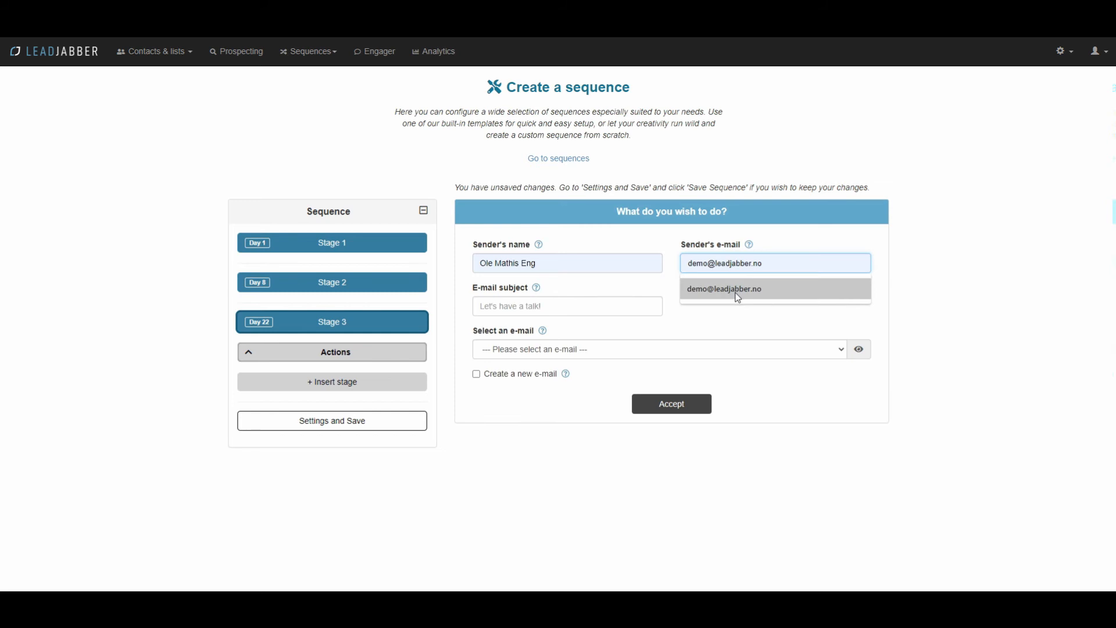
click(551, 309)
text(RE: T)
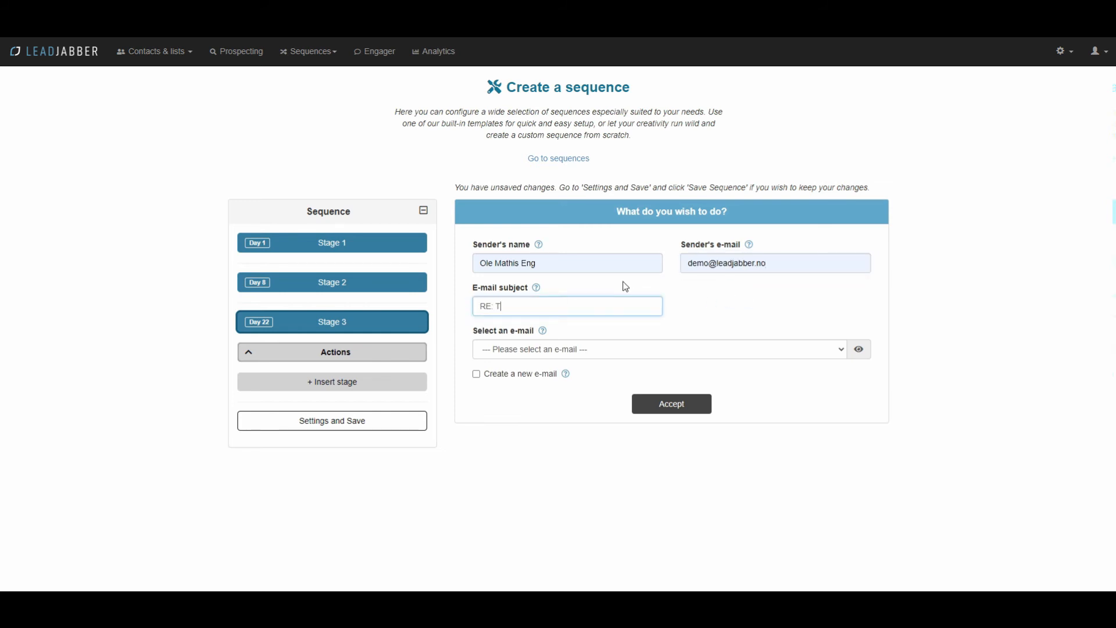
text(his is a demo)
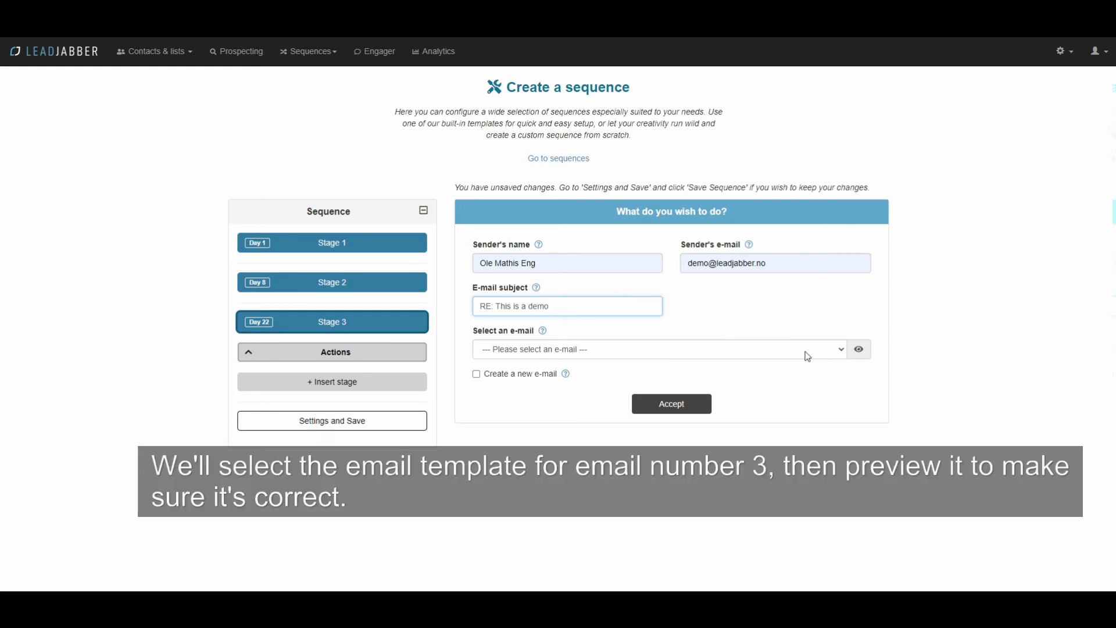
click(808, 355)
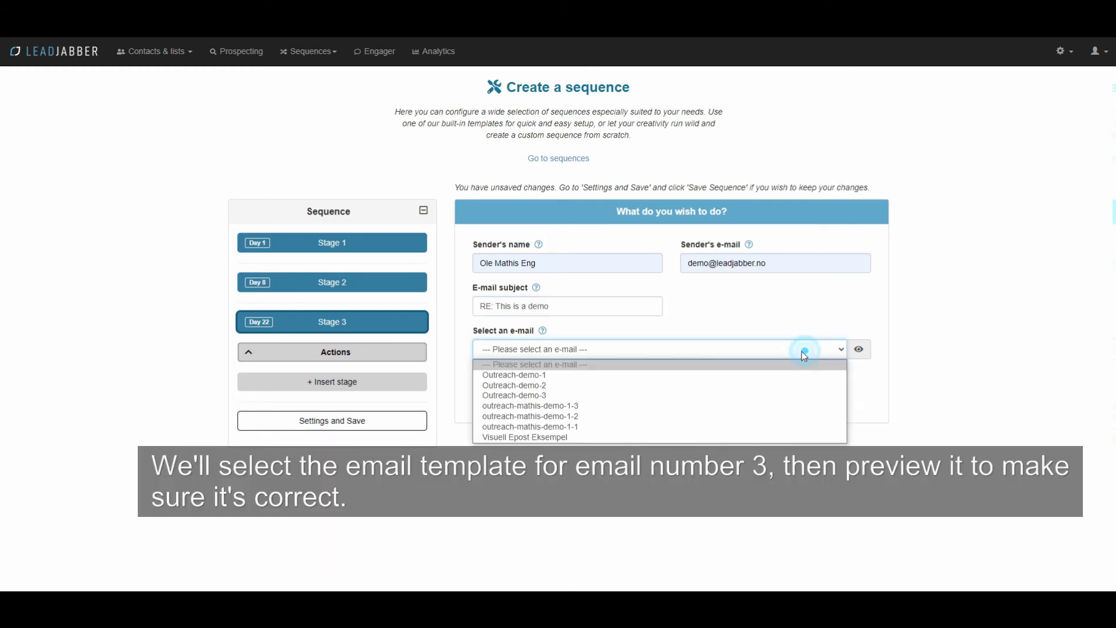
Step: Select and preview the outreach-mathis-demo-1-3 template, then accept the Stage 3 e-mail action
click(652, 412)
click(860, 351)
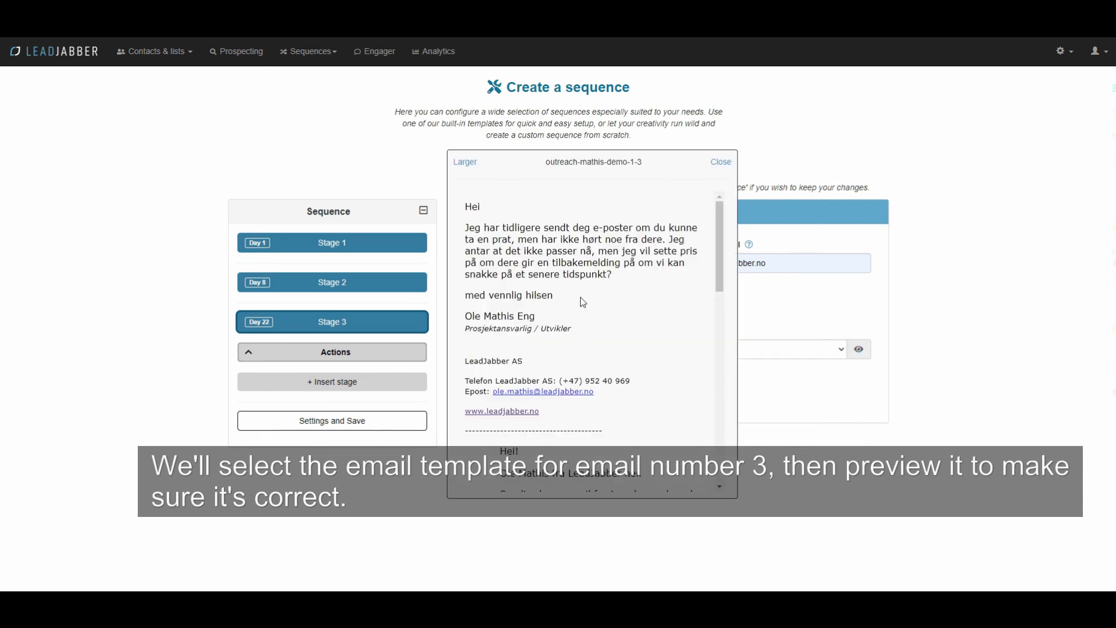
scroll(588, 286, down, 9)
scroll(605, 298, up, 7)
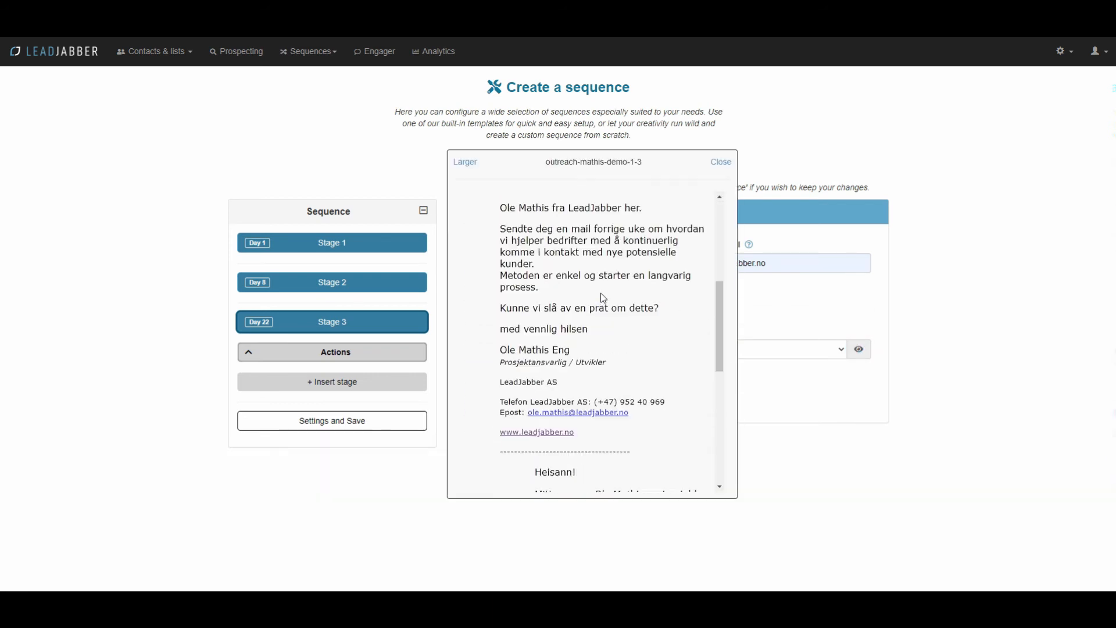
scroll(604, 298, up, 2)
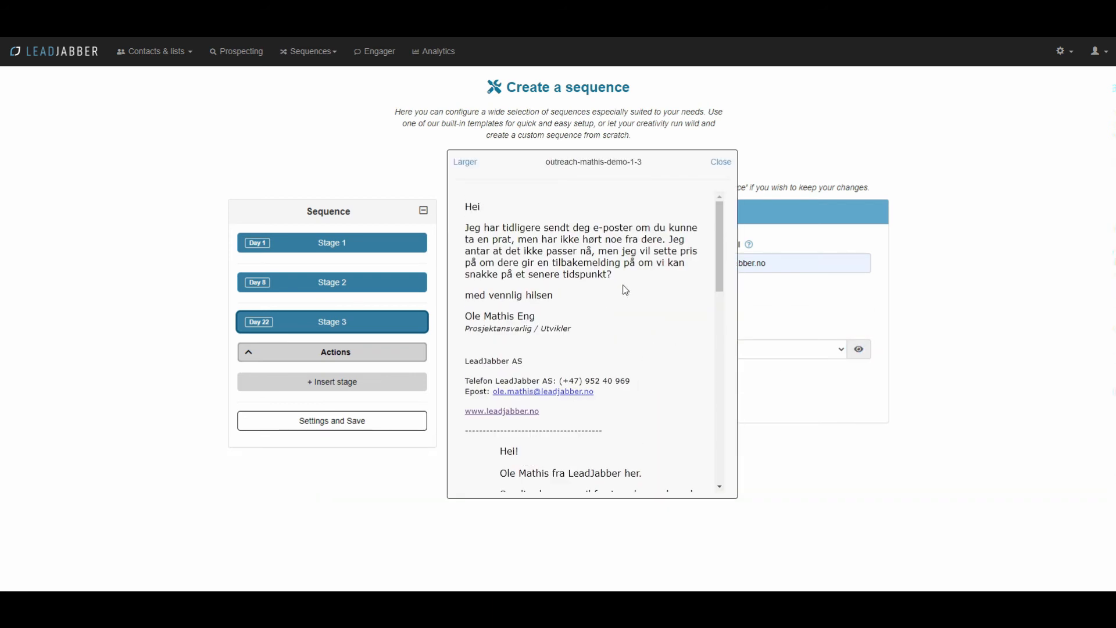
click(721, 162)
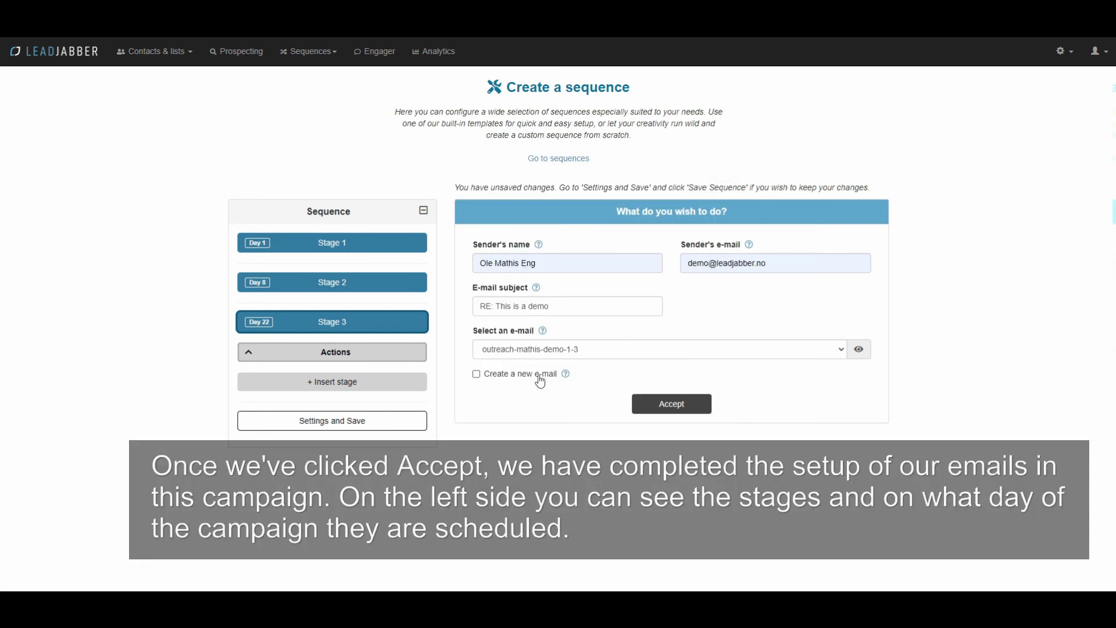
click(660, 407)
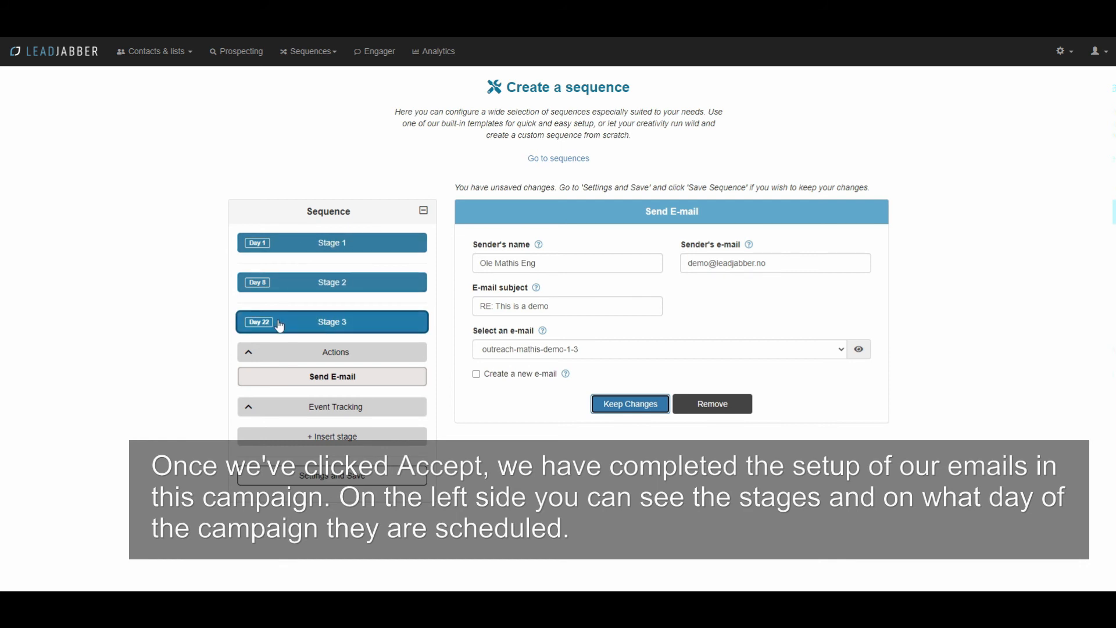
Step: Review the settings of Stages 1, 2 and 3
click(297, 243)
click(288, 389)
click(290, 433)
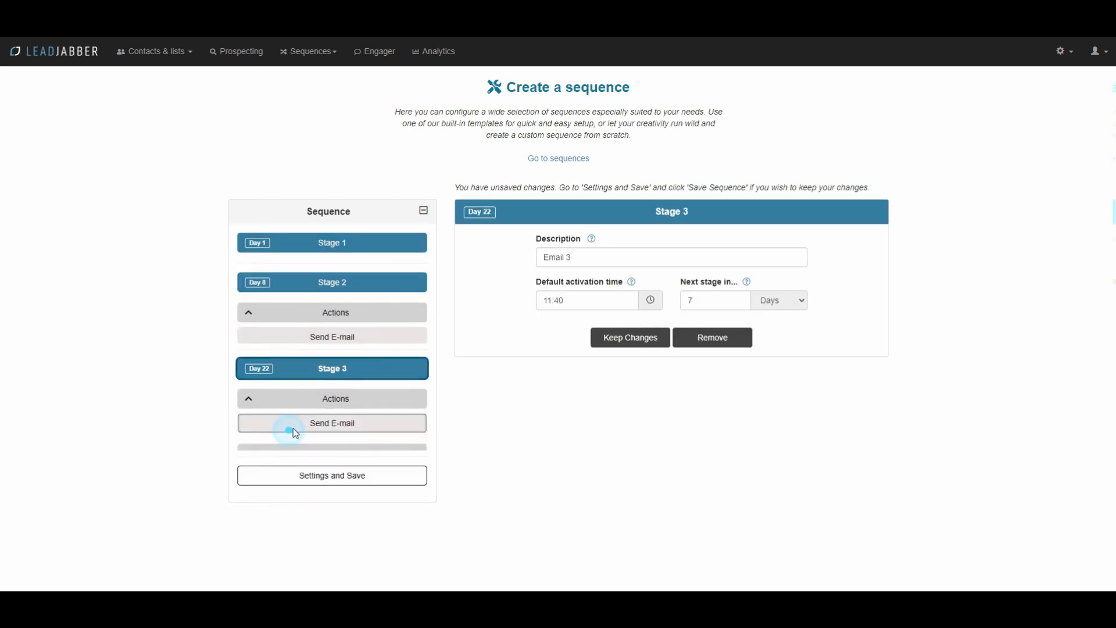
click(340, 481)
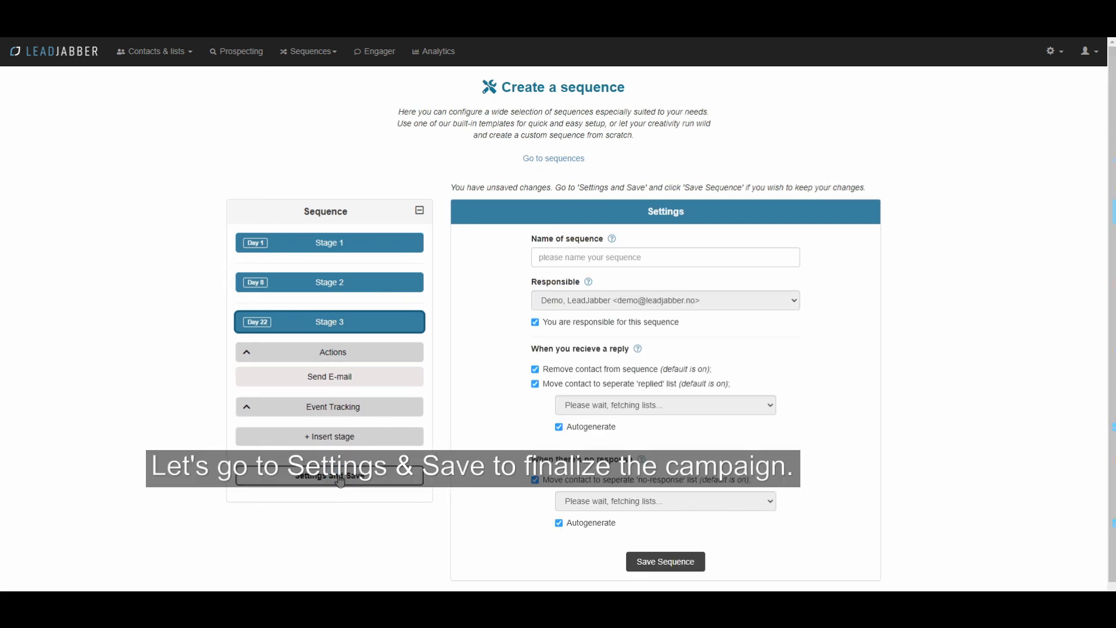
Step: Name the sequence 'Demo sequence'
click(616, 259)
text(Demo sequenx)
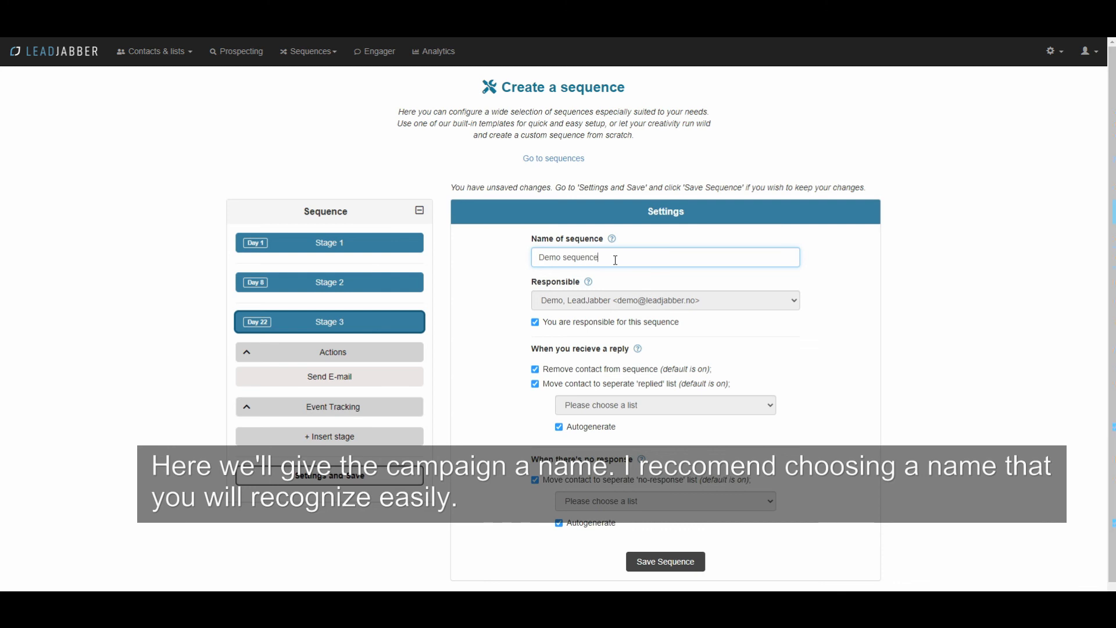
scroll(888, 350, down, 1)
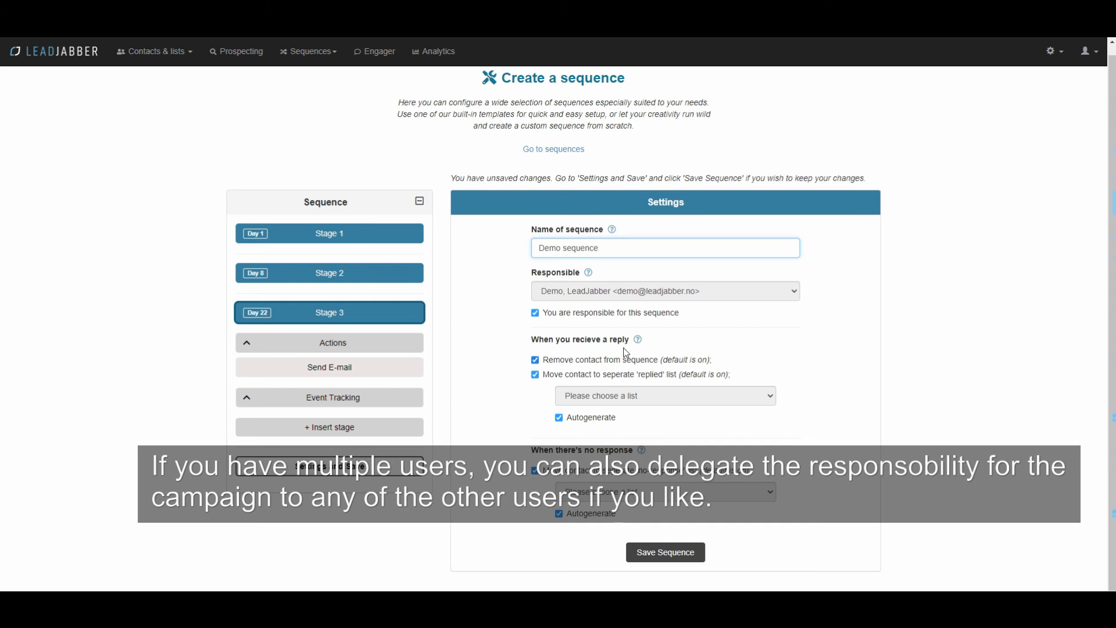
Step: Keep yourself as the responsible user and save the sequence
click(535, 313)
click(580, 295)
click(580, 299)
click(535, 313)
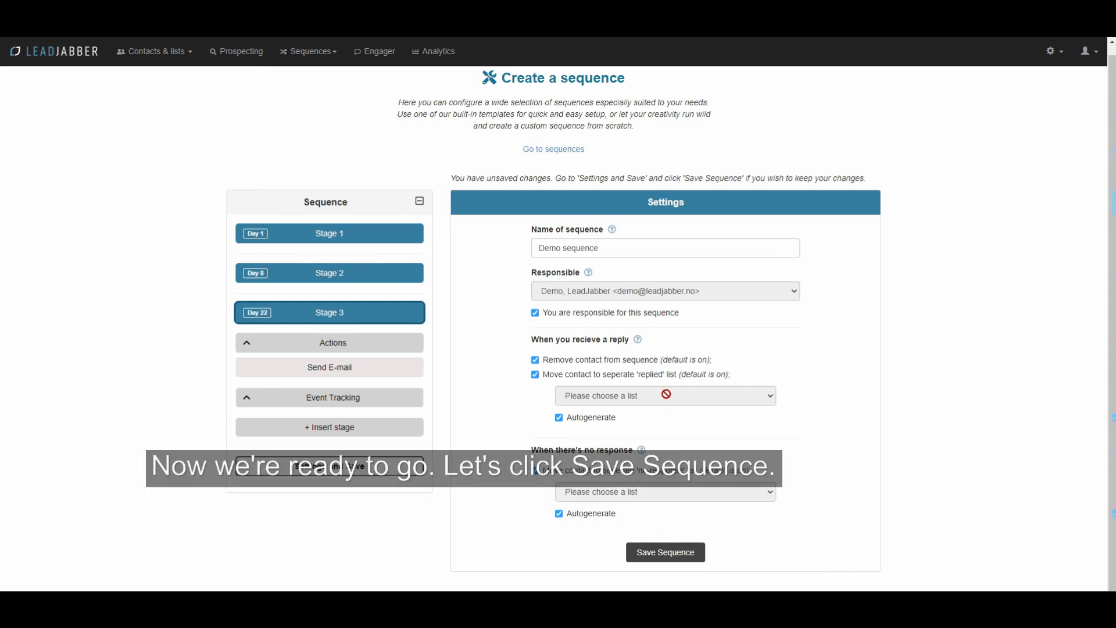
click(688, 551)
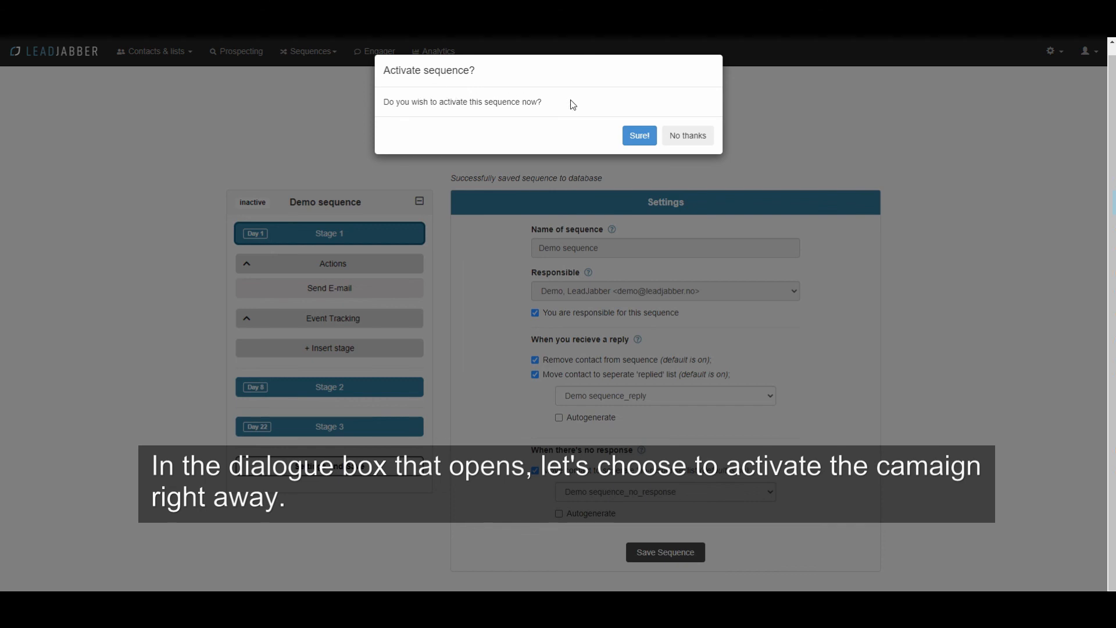
Step: Agree to activate Demo sequence immediately with Sure!
click(635, 141)
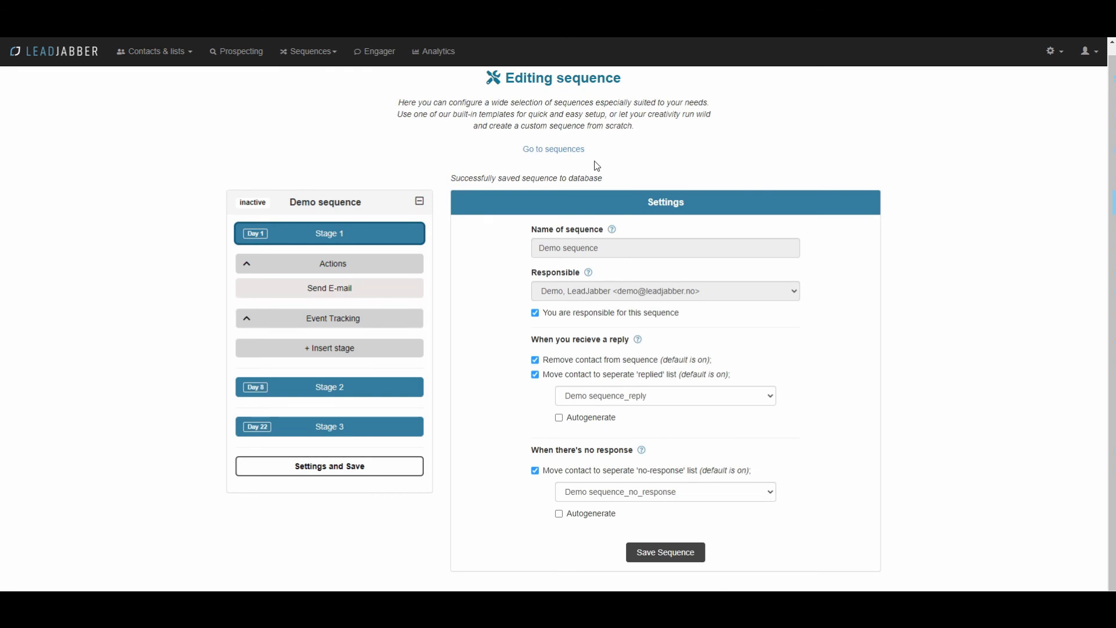
click(311, 54)
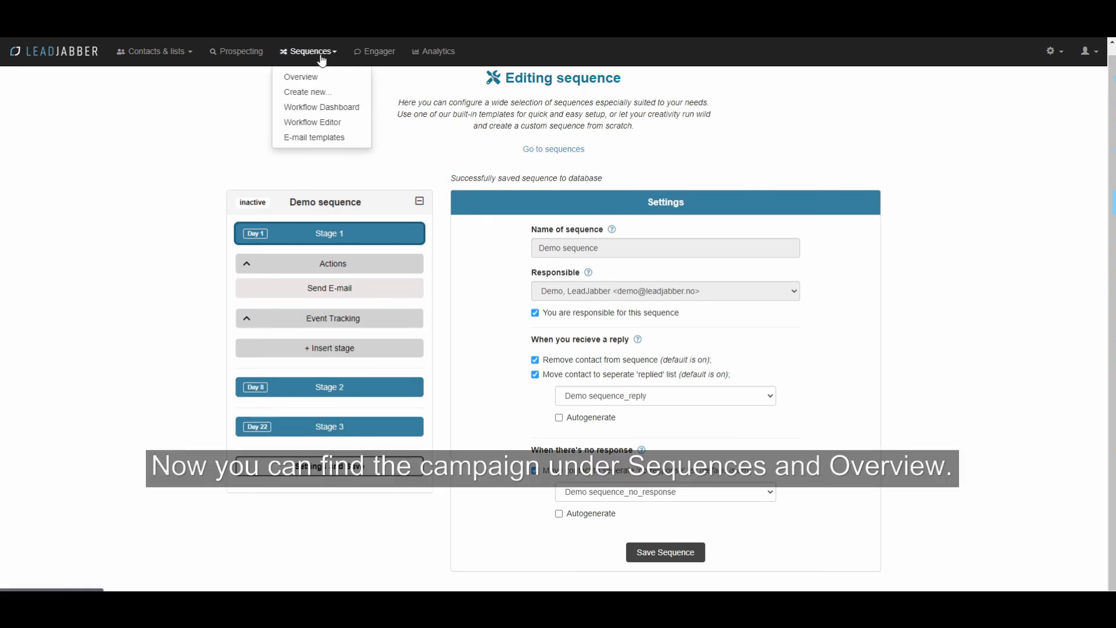
Step: Open the Sequences overview and select the running Demo sequence to manage it
click(312, 75)
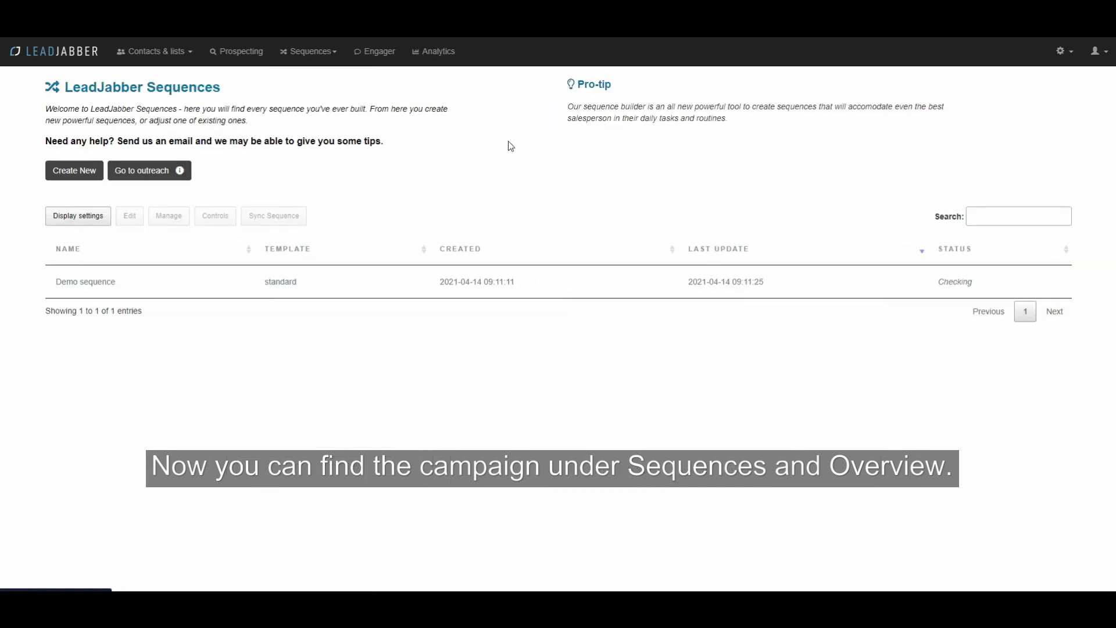
click(140, 291)
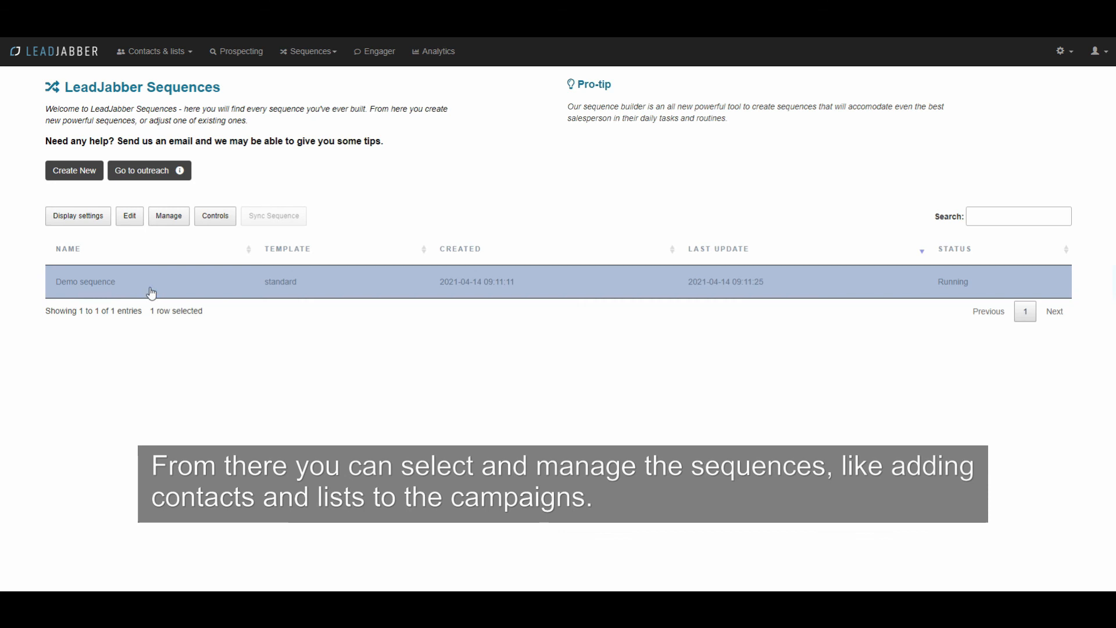